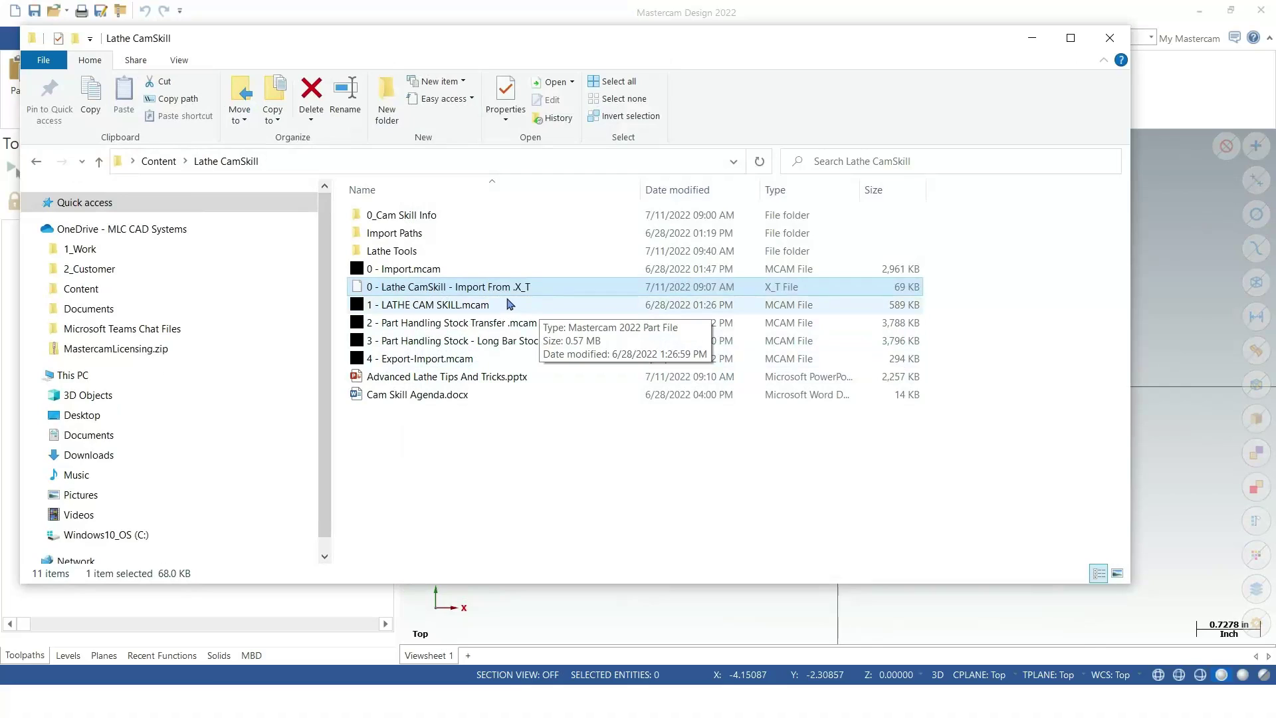
Import the X_T turned part and add a Default lathe machine group
{"action": "left_click_drag", "start_coordinate": [484, 286], "coordinate": [1171, 254]}
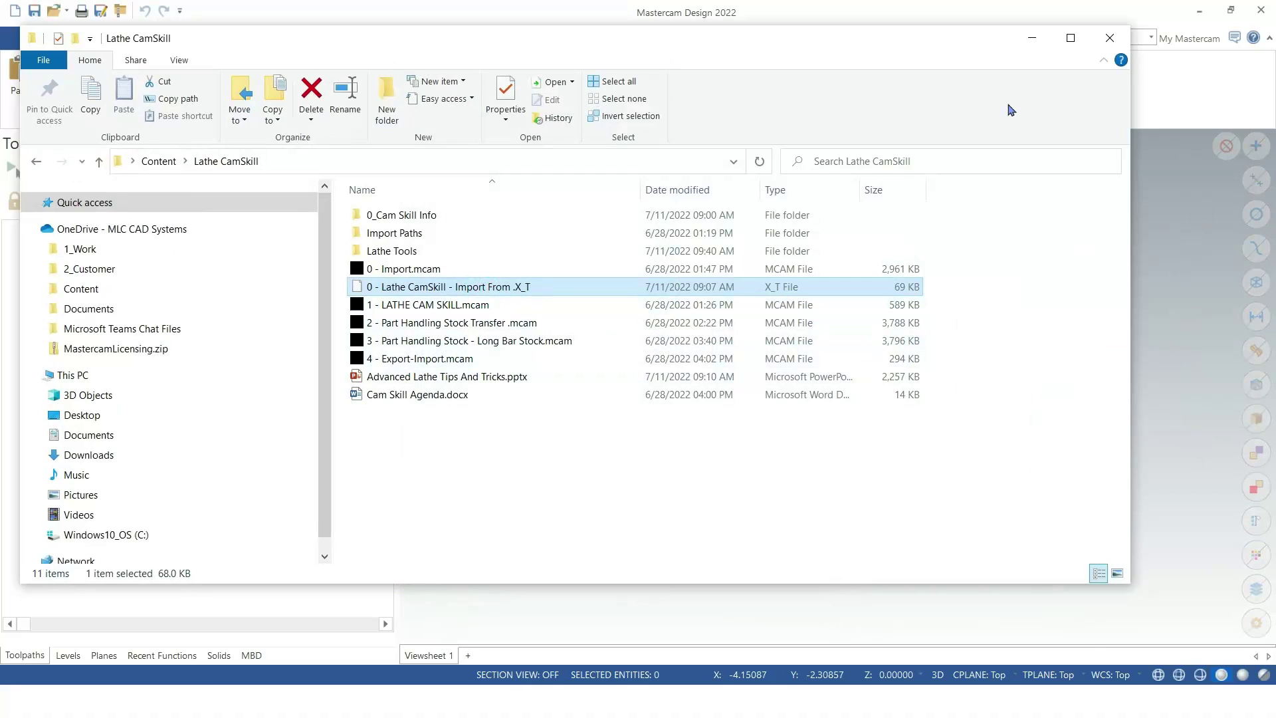
{"action": "left_click", "coordinate": [1032, 38]}
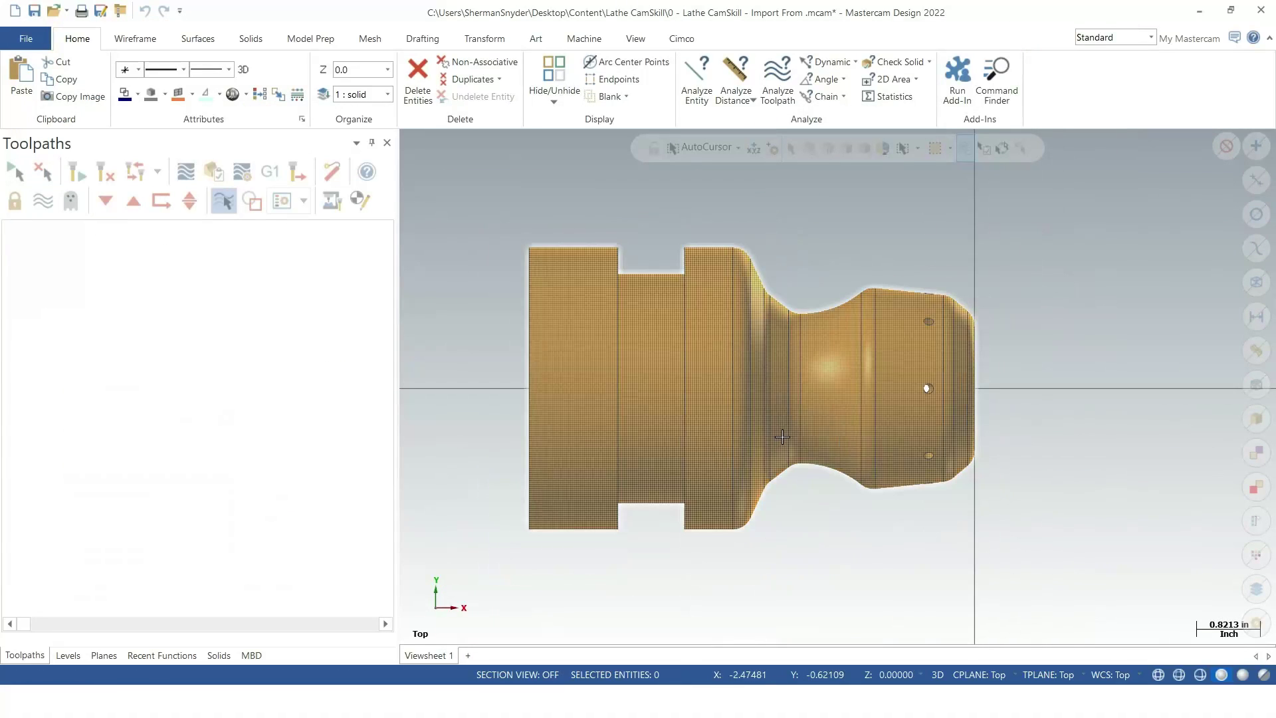
{"action": "left_click", "coordinate": [585, 39]}
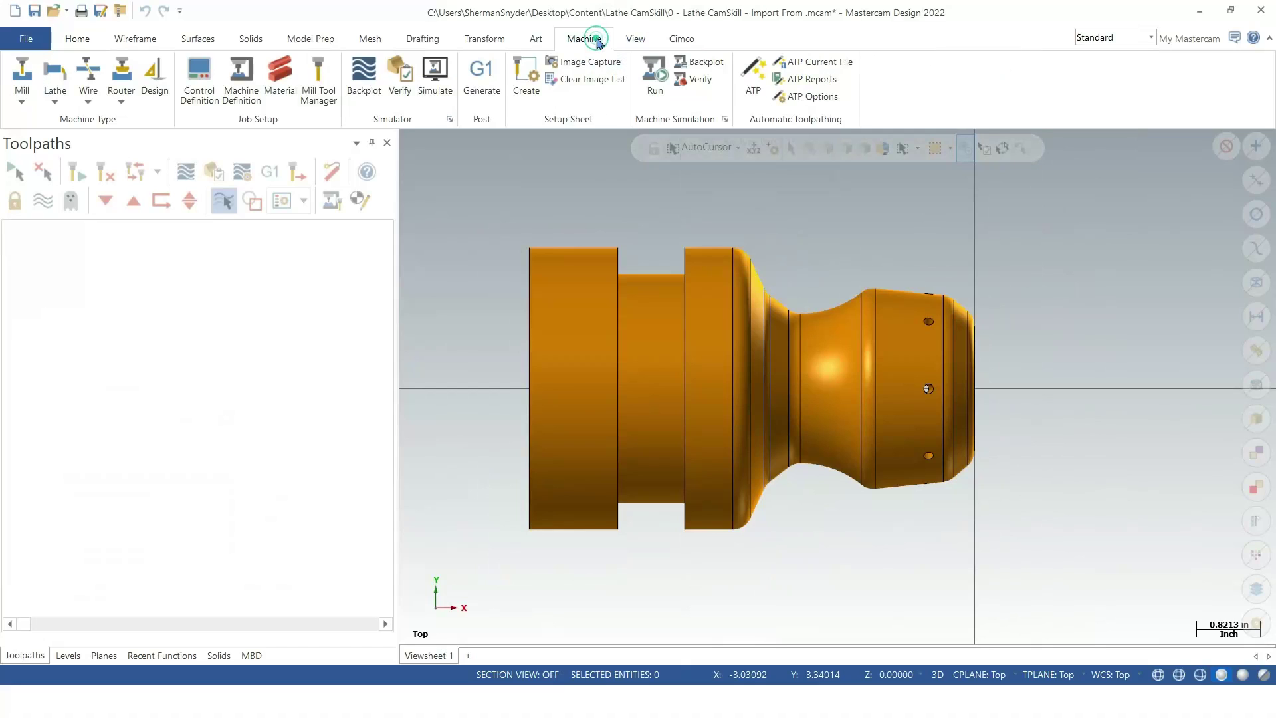
{"action": "left_click", "coordinate": [55, 101]}
{"action": "left_click", "coordinate": [68, 114]}
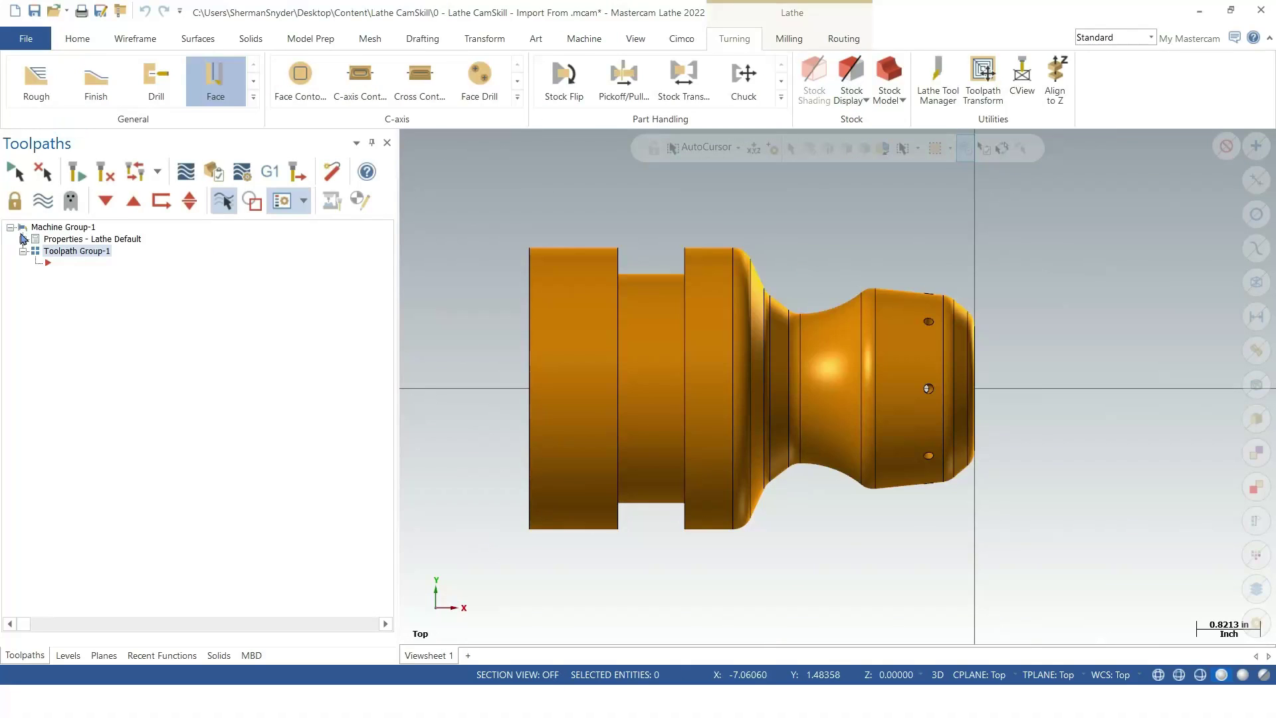
Open the Stock setup page under Properties - Lathe Default
{"action": "left_click", "coordinate": [23, 239]}
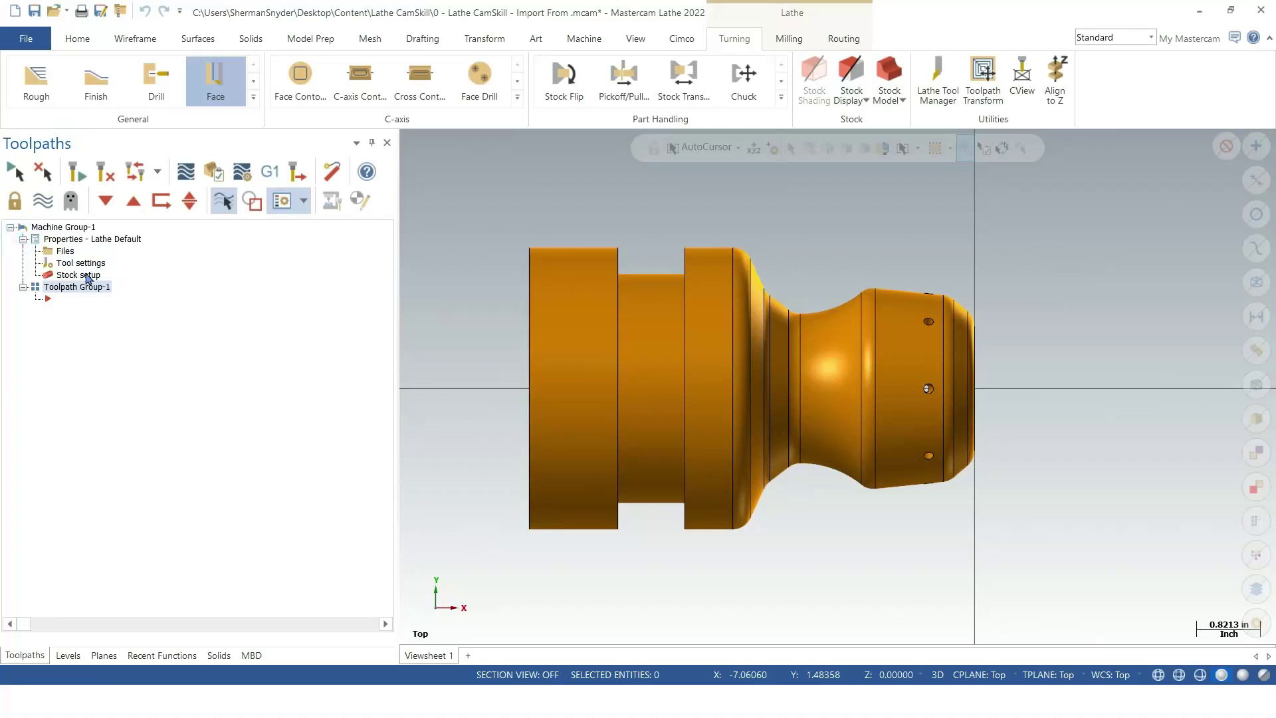
{"action": "left_click", "coordinate": [85, 275]}
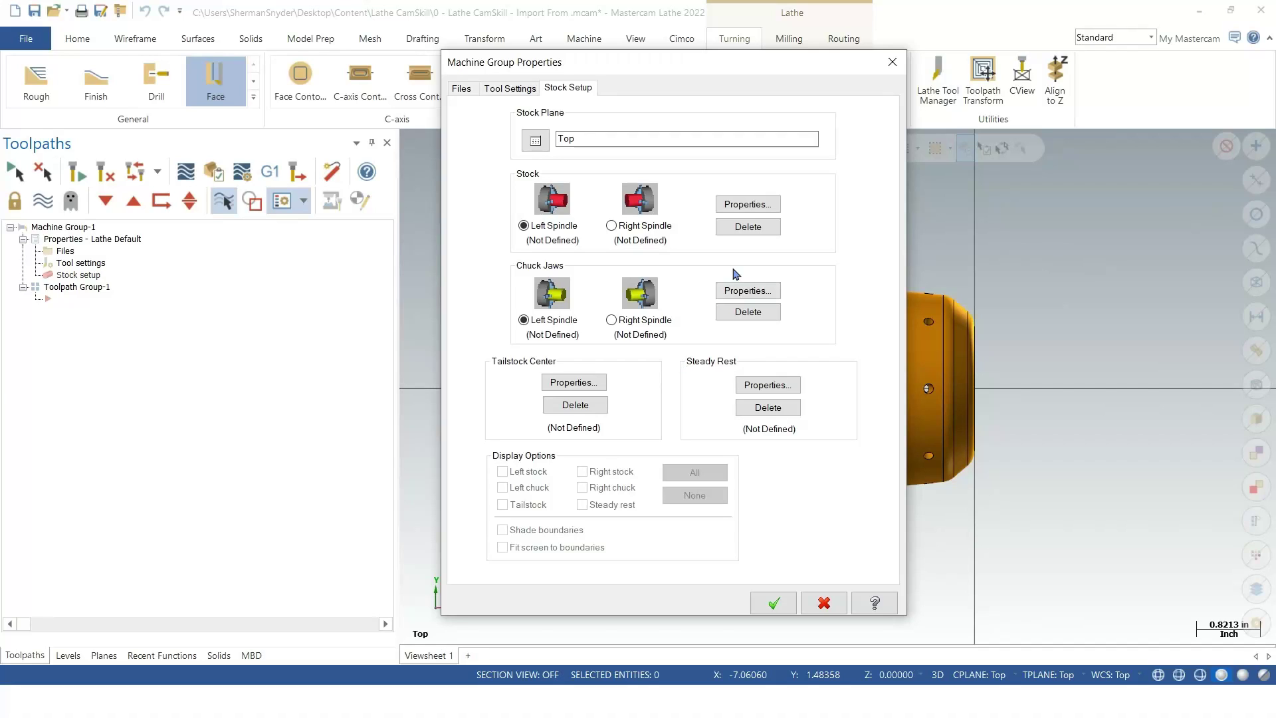
Create the left-spindle stock cylinder from two points picked on the part
{"action": "left_click", "coordinate": [763, 211]}
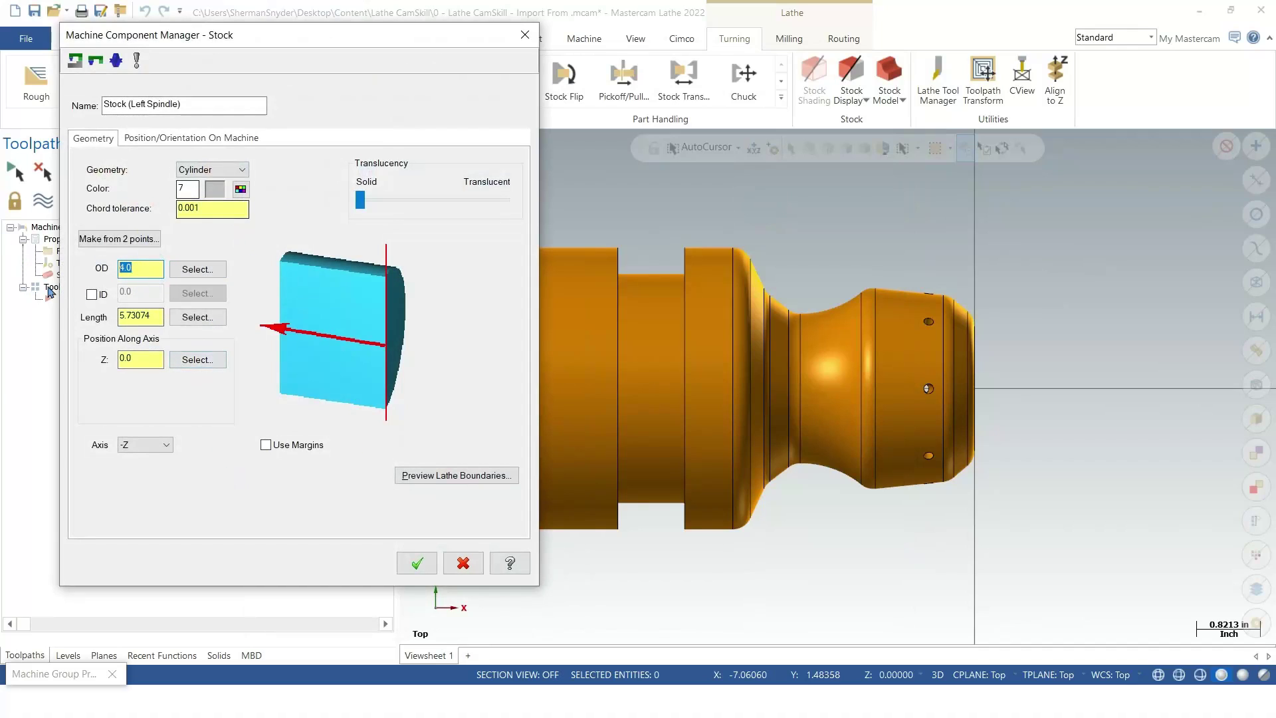
{"action": "left_click", "coordinate": [130, 239]}
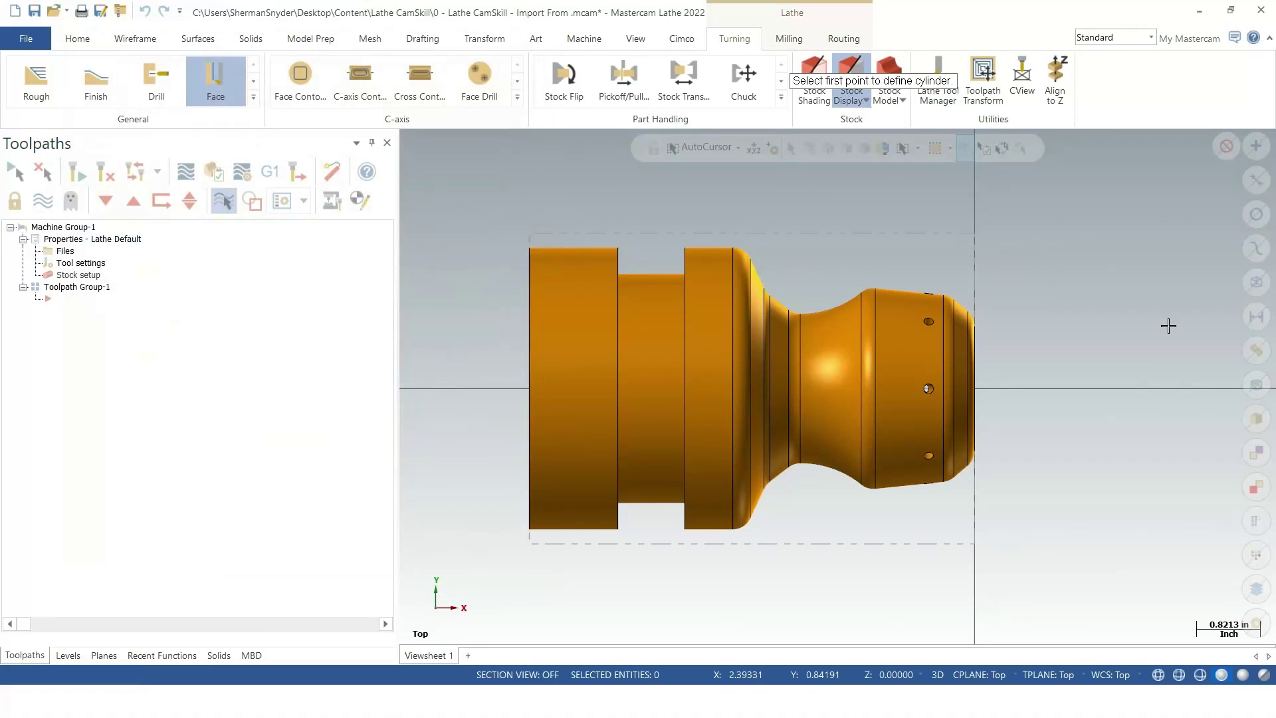
{"action": "left_click", "coordinate": [1236, 345]}
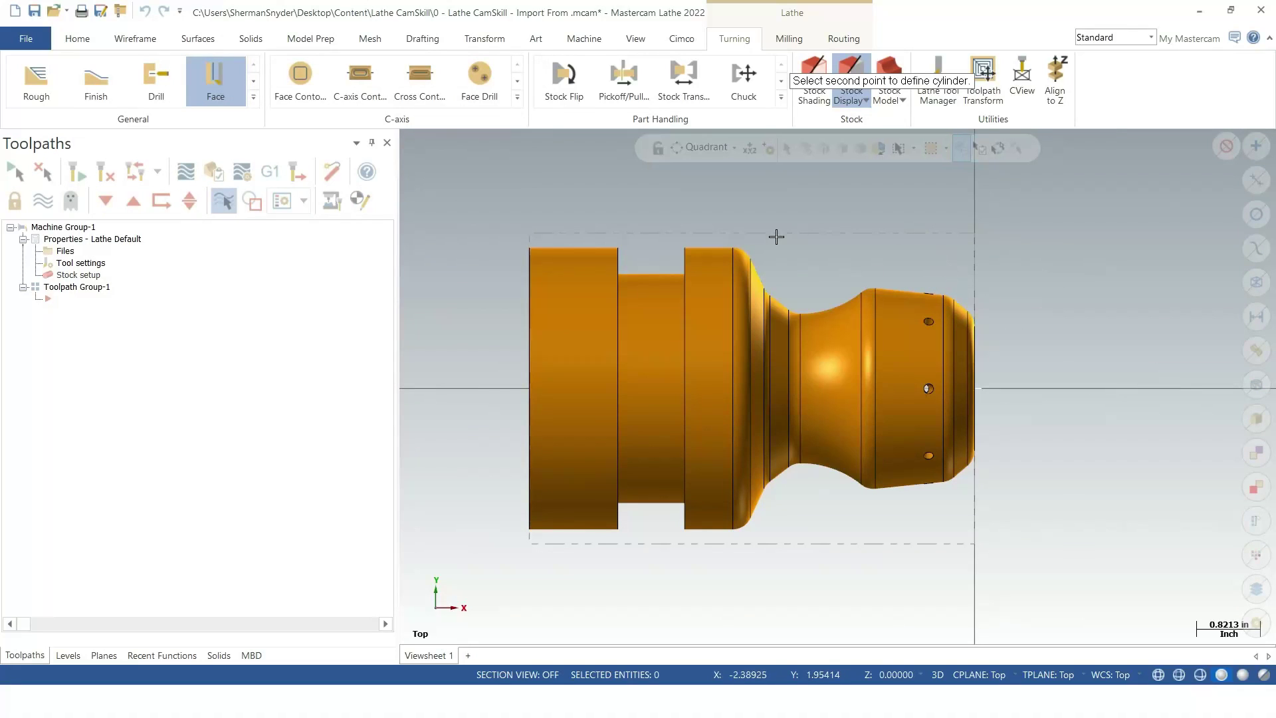
{"action": "key", "text": "alt+7"}
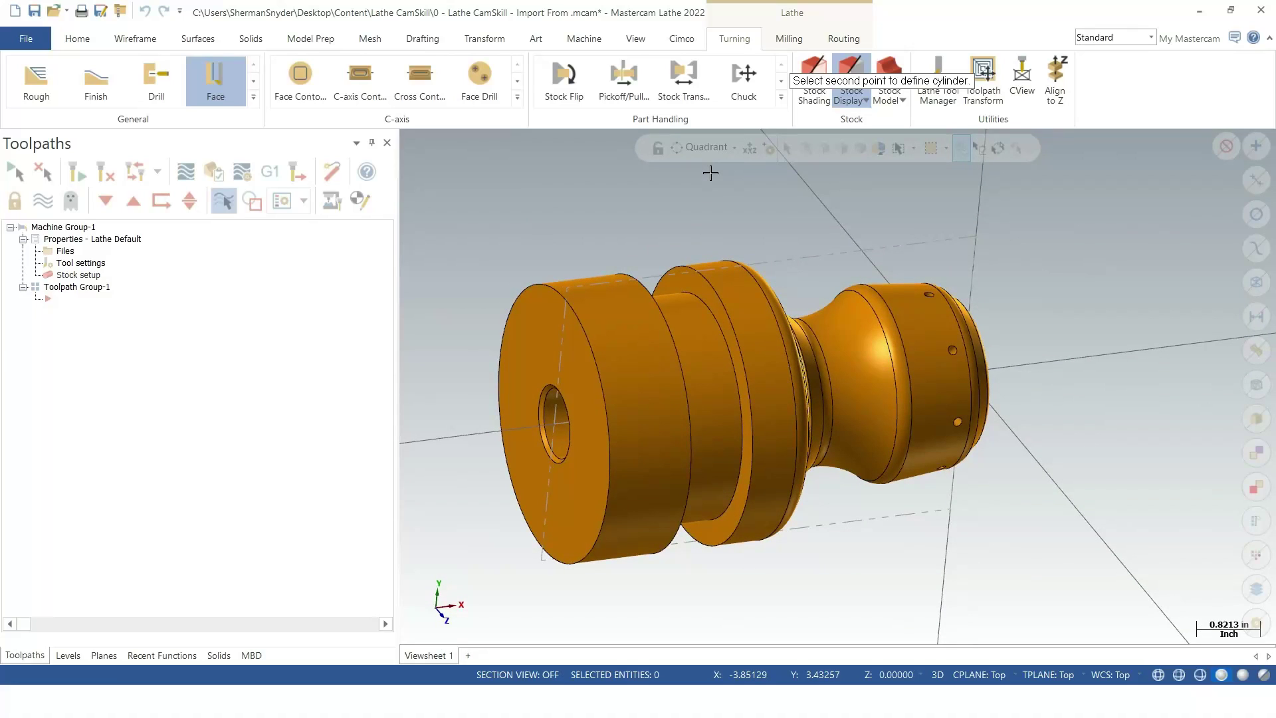
{"action": "left_click", "coordinate": [566, 308]}
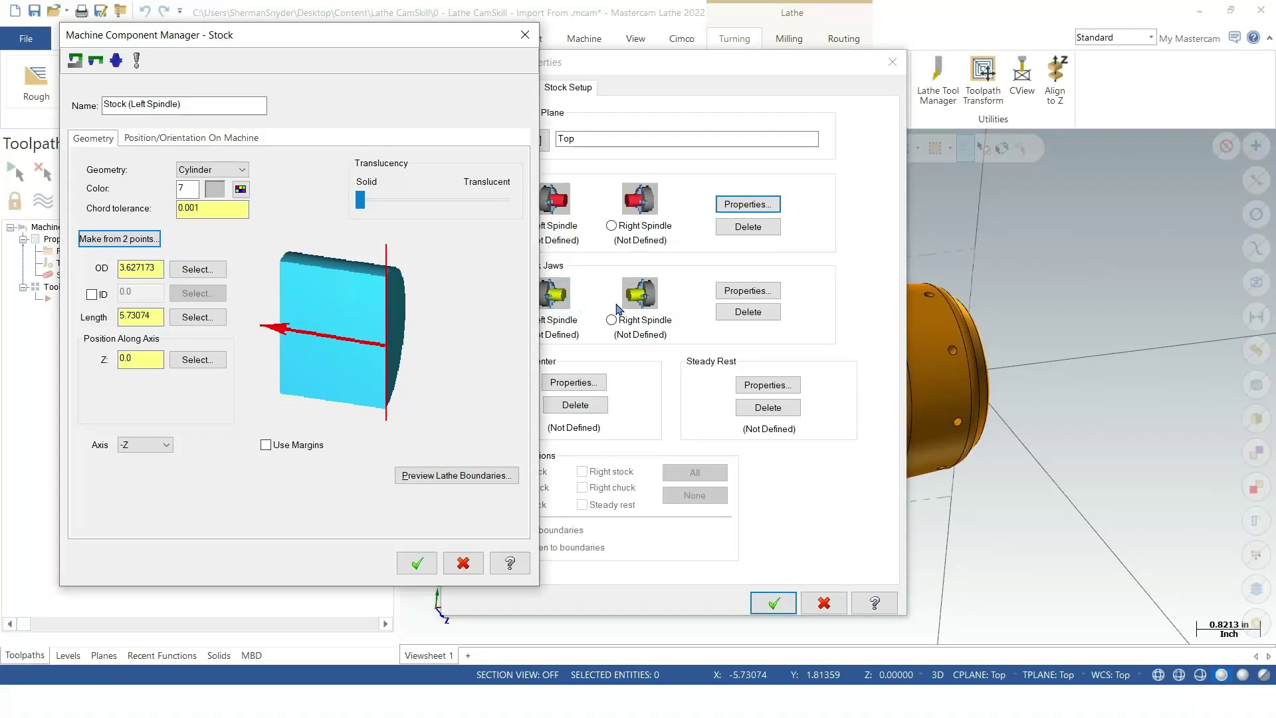
Set the stock OD to 4.0, enable margins with 0.1 right margin, and accept
{"action": "double_click", "coordinate": [138, 267]}
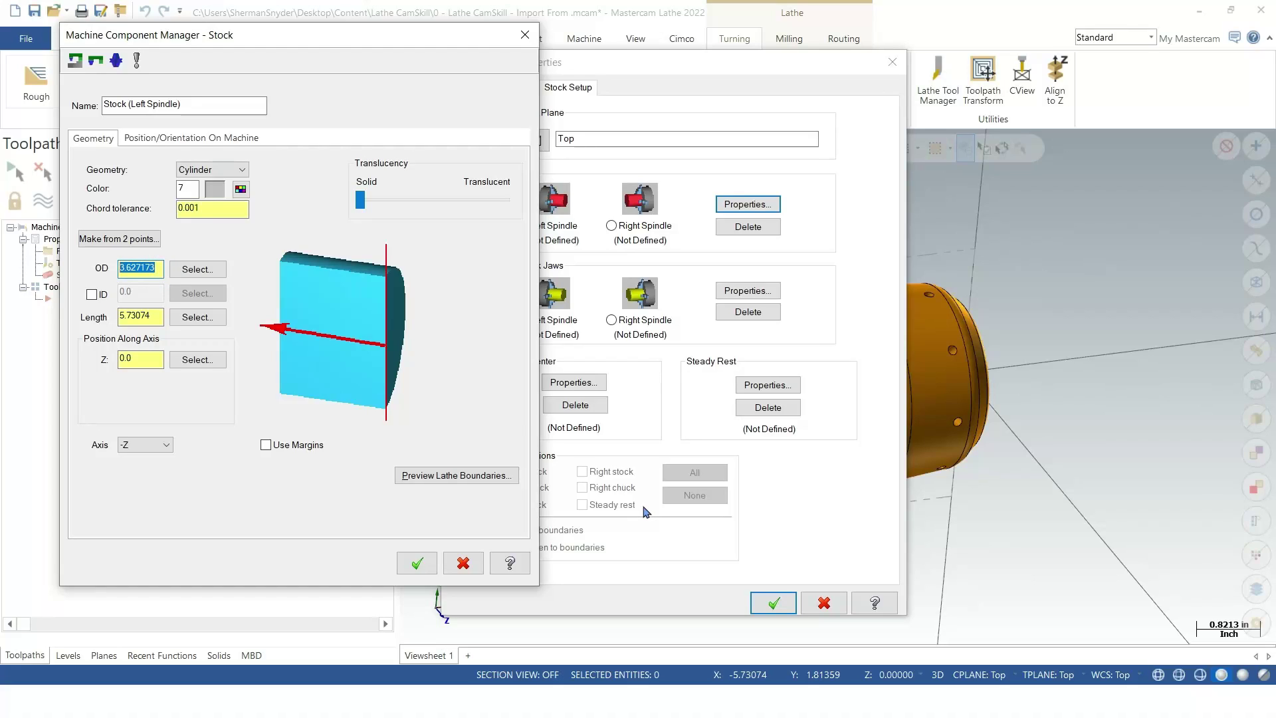
{"action": "type", "text": "4."}
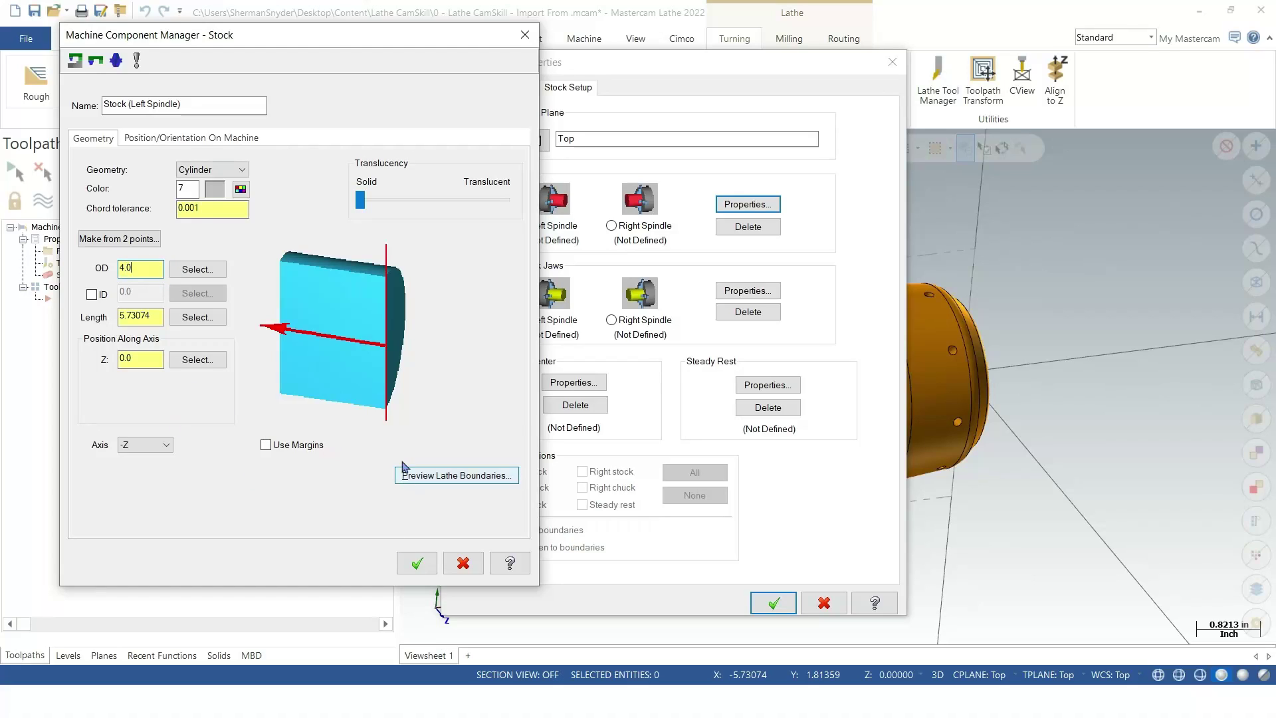
{"action": "left_click", "coordinate": [266, 444]}
{"action": "double_click", "coordinate": [484, 371]}
{"action": "type", "text": ".1"}
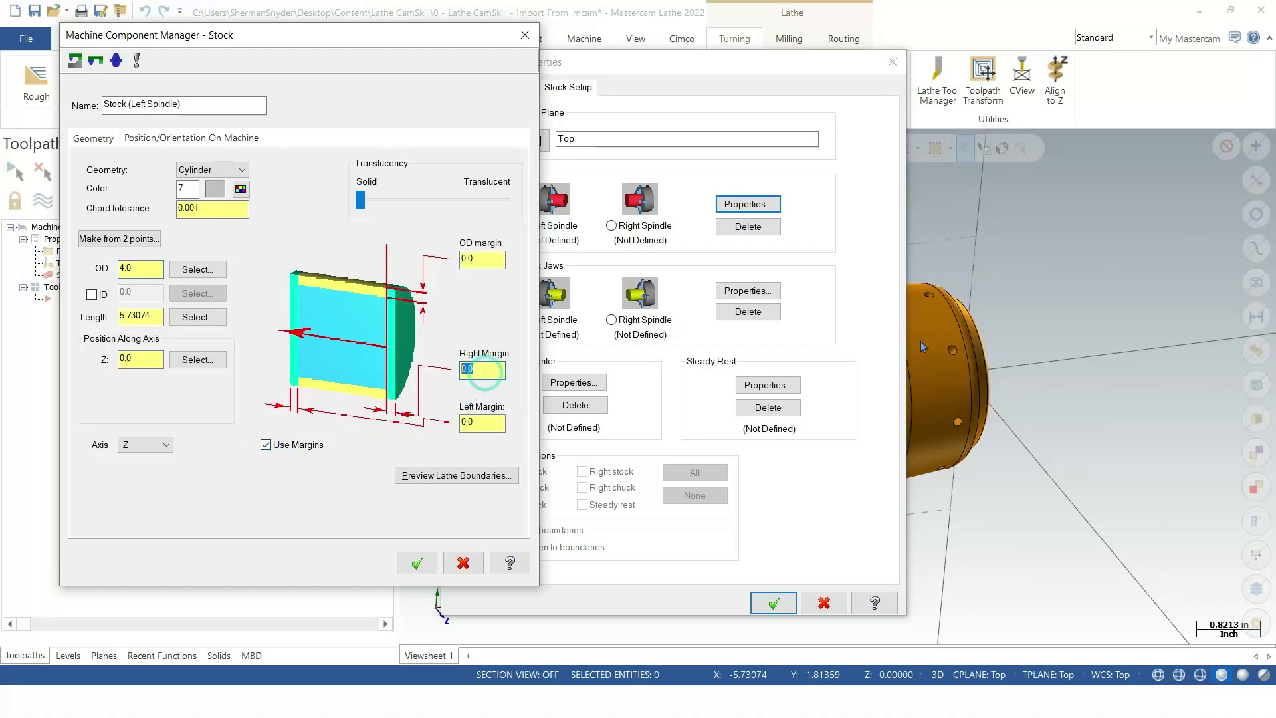
{"action": "double_click", "coordinate": [482, 422]}
{"action": "type", "text": ".1"}
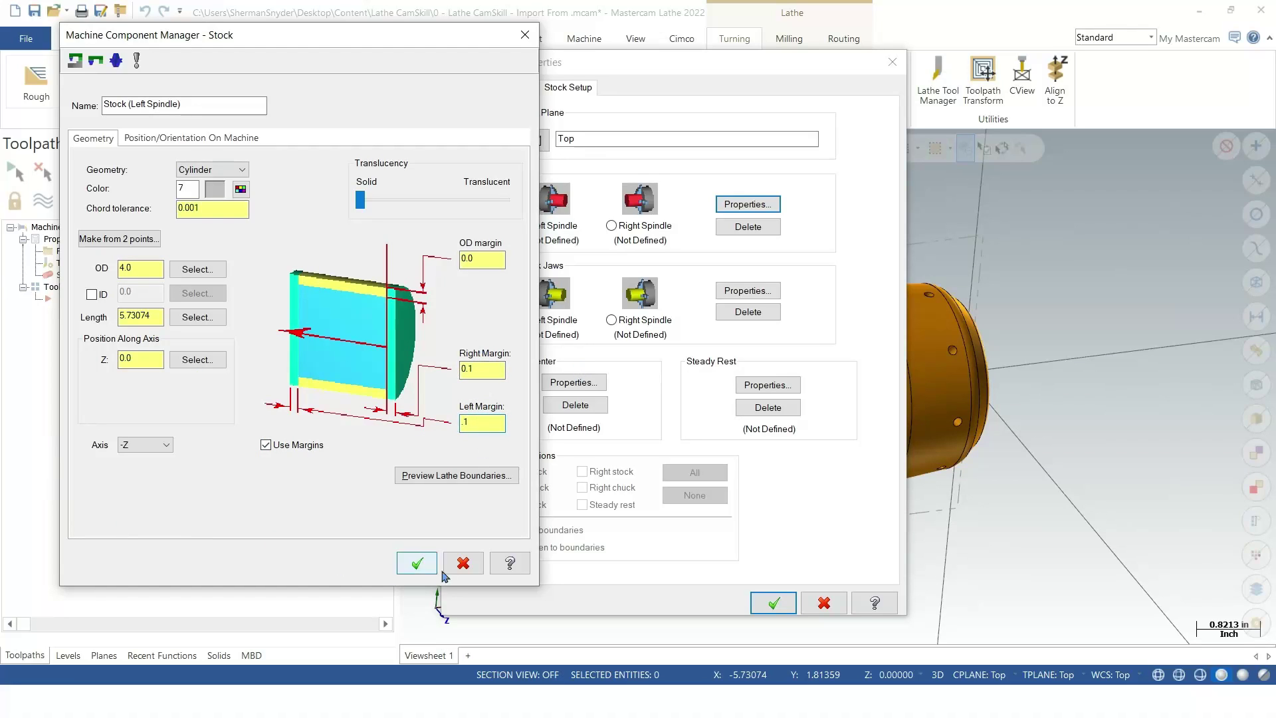
{"action": "left_click", "coordinate": [419, 563]}
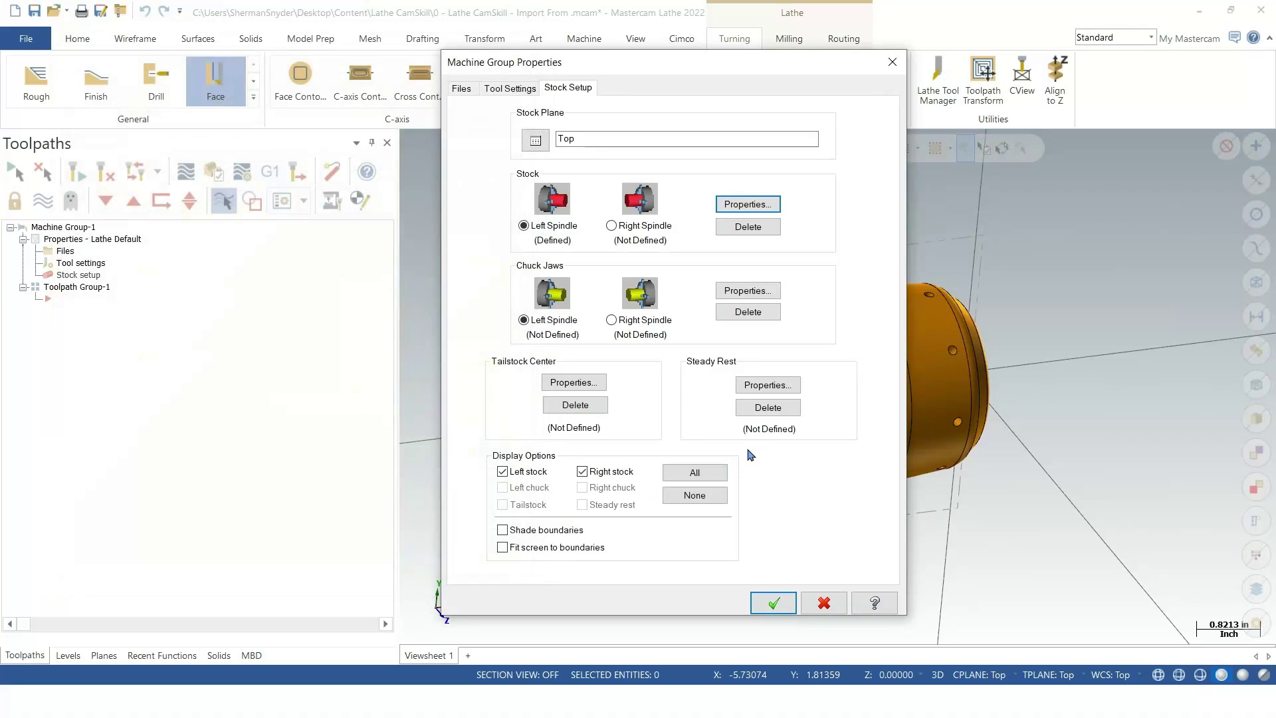
Remove two extra steps from the left-spindle chuck jaw, leaving one
{"action": "left_click", "coordinate": [748, 290]}
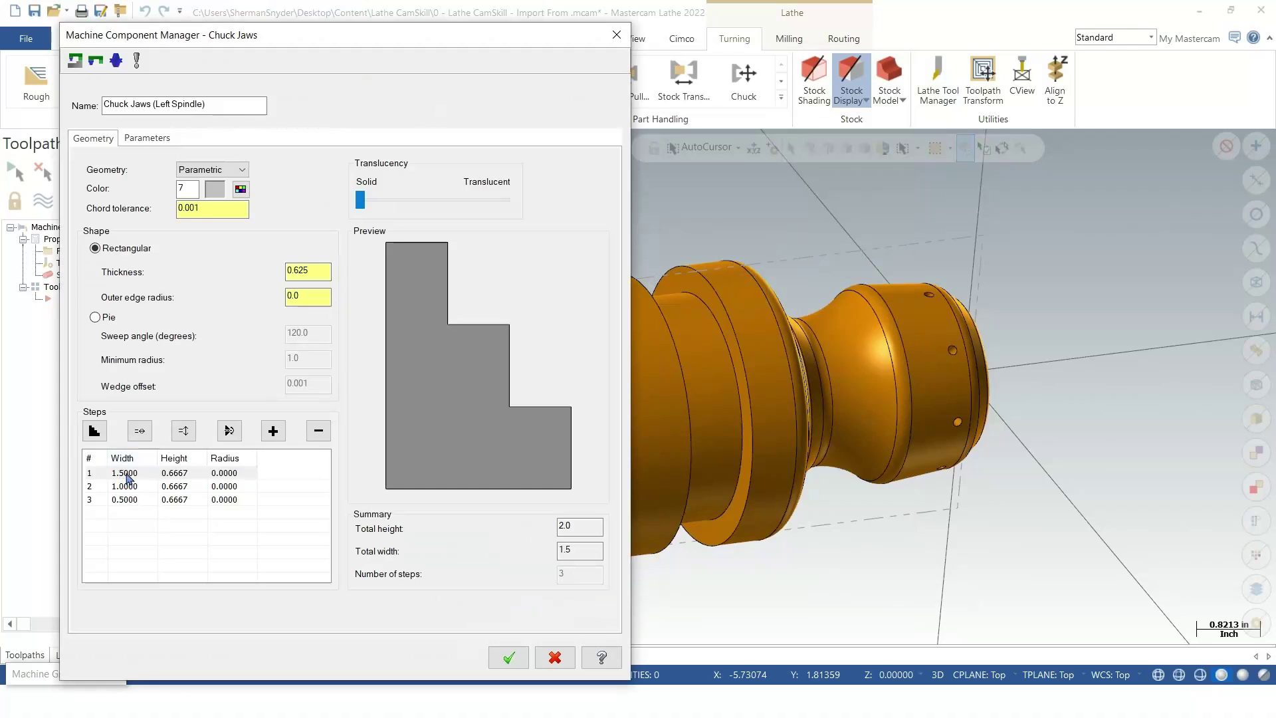
{"action": "right_click", "coordinate": [127, 475]}
{"action": "left_click", "coordinate": [189, 500]}
{"action": "right_click", "coordinate": [130, 476]}
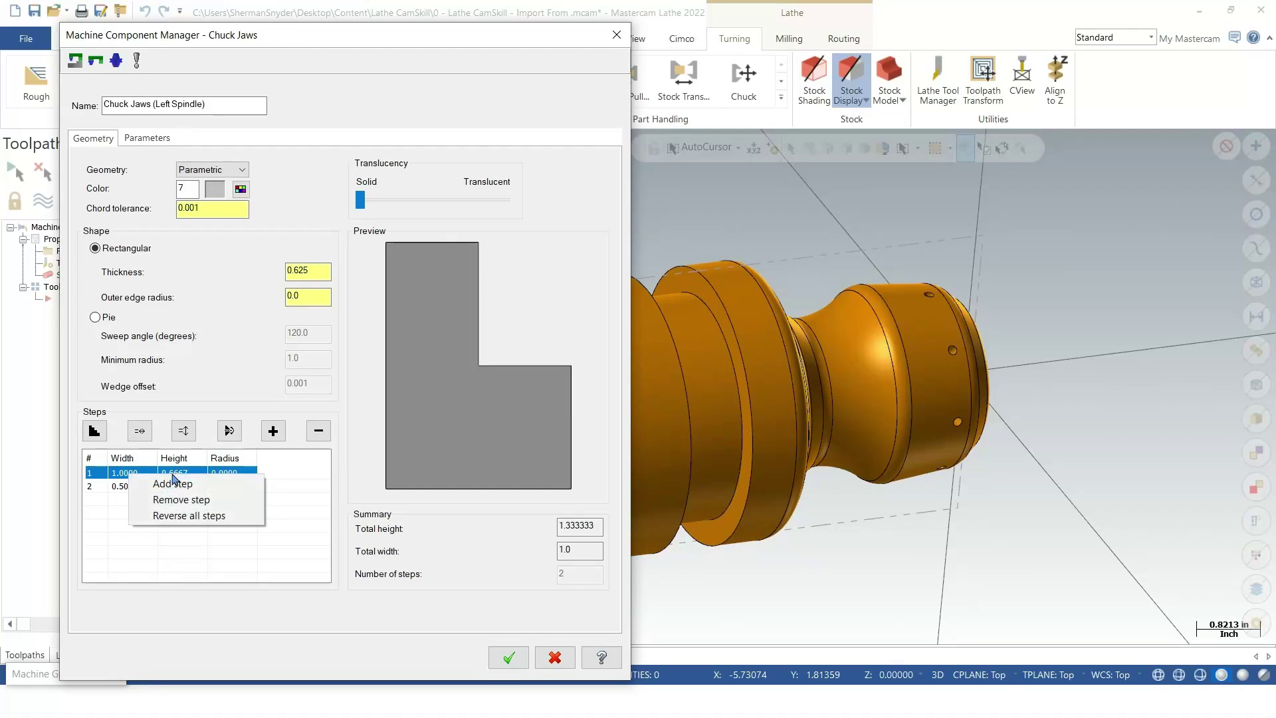
{"action": "left_click", "coordinate": [164, 498]}
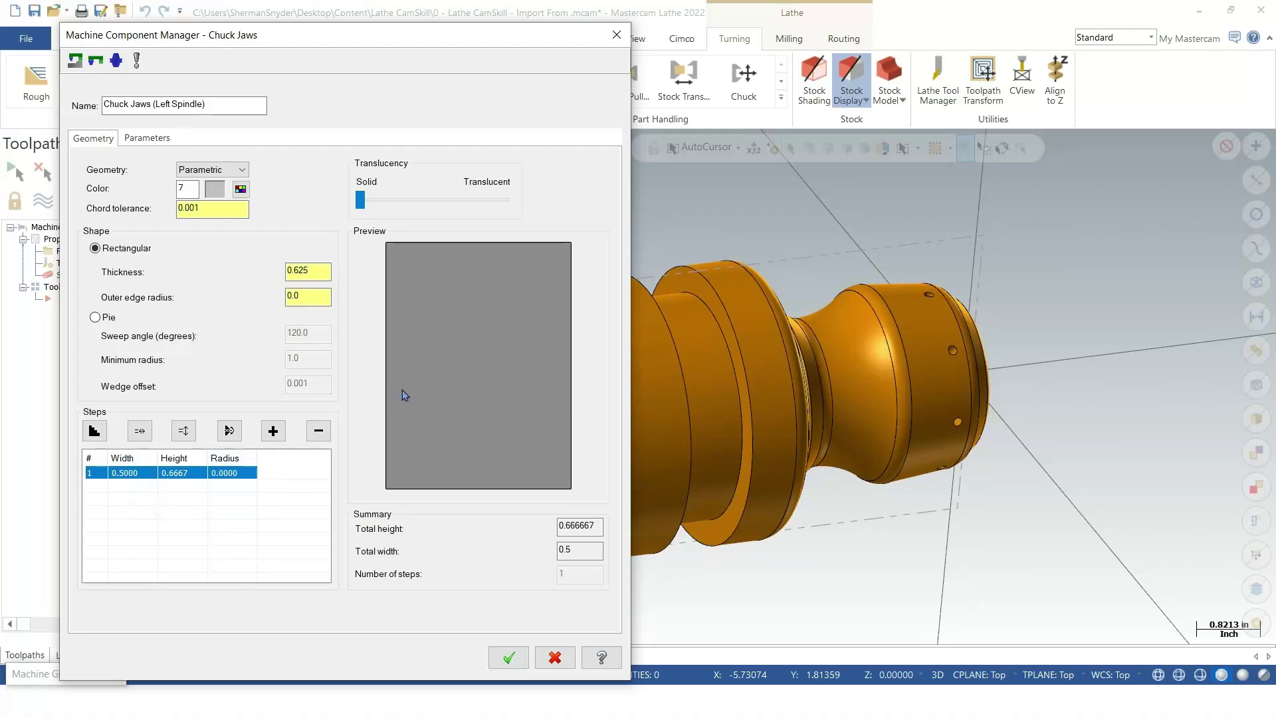
Set the remaining jaw step's radius to 2.0
{"action": "middle_click_drag", "start_coordinate": [532, 356], "coordinate": [494, 363]}
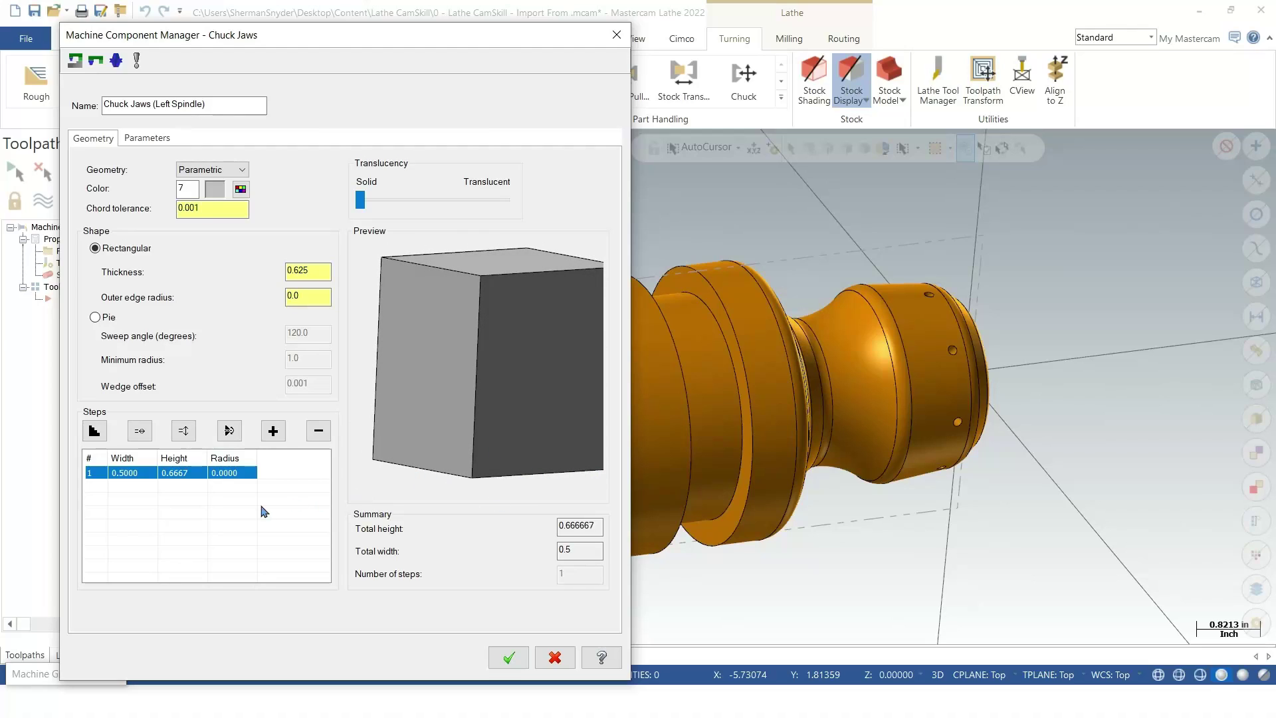
{"action": "left_click", "coordinate": [234, 471]}
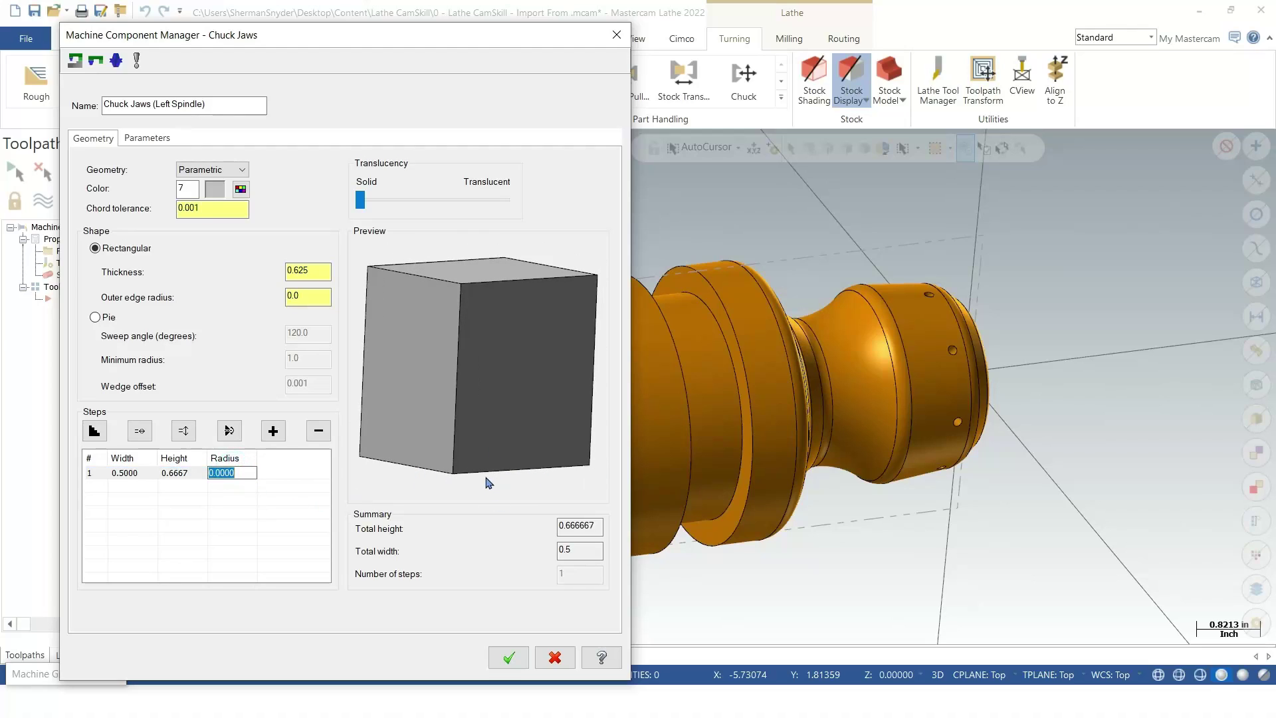
{"action": "type", "text": "2.0"}
{"action": "key", "text": "Return"}
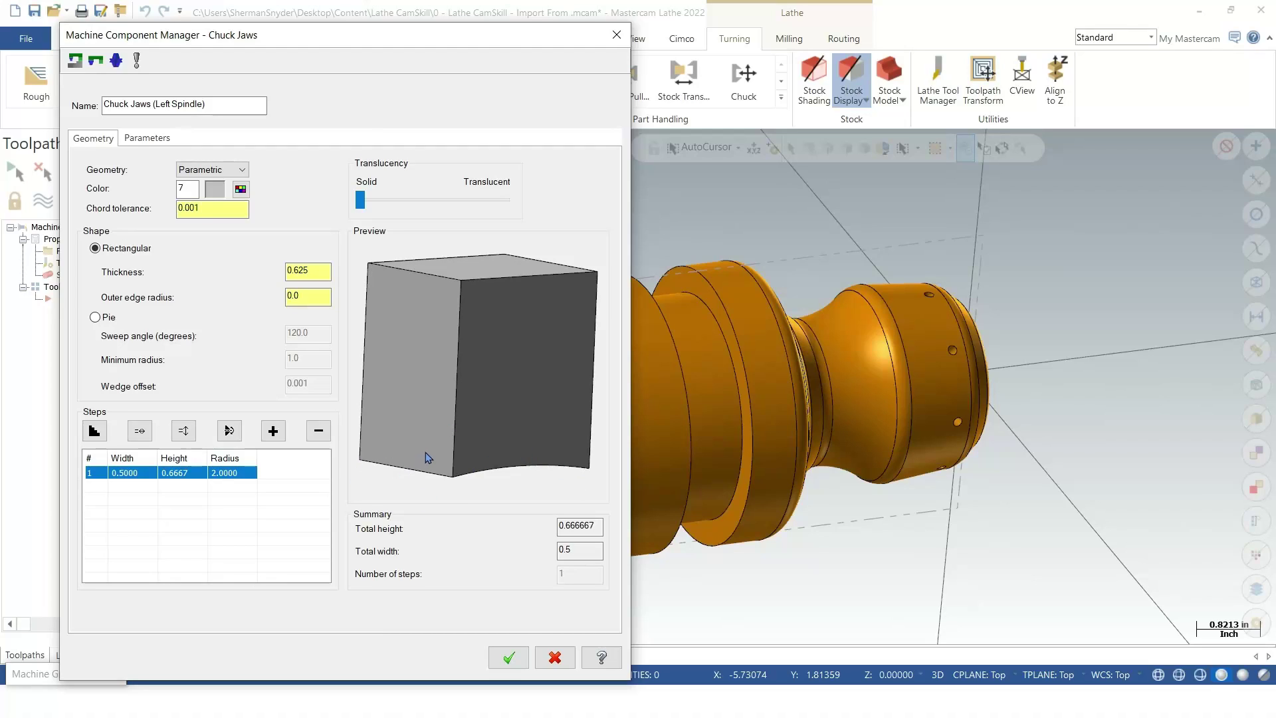
Position the jaws from stock with 0.5 grip length and preview lathe boundaries in Top view
{"action": "left_click", "coordinate": [147, 138]}
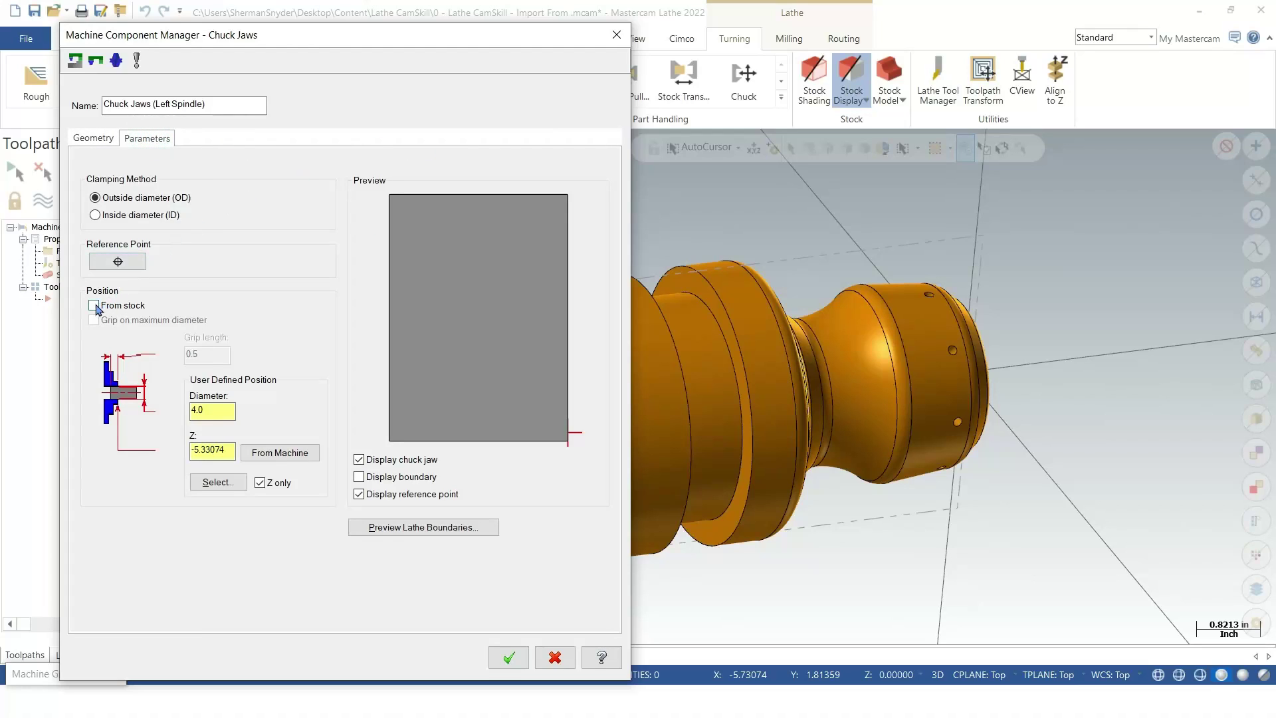
{"action": "left_click", "coordinate": [93, 306]}
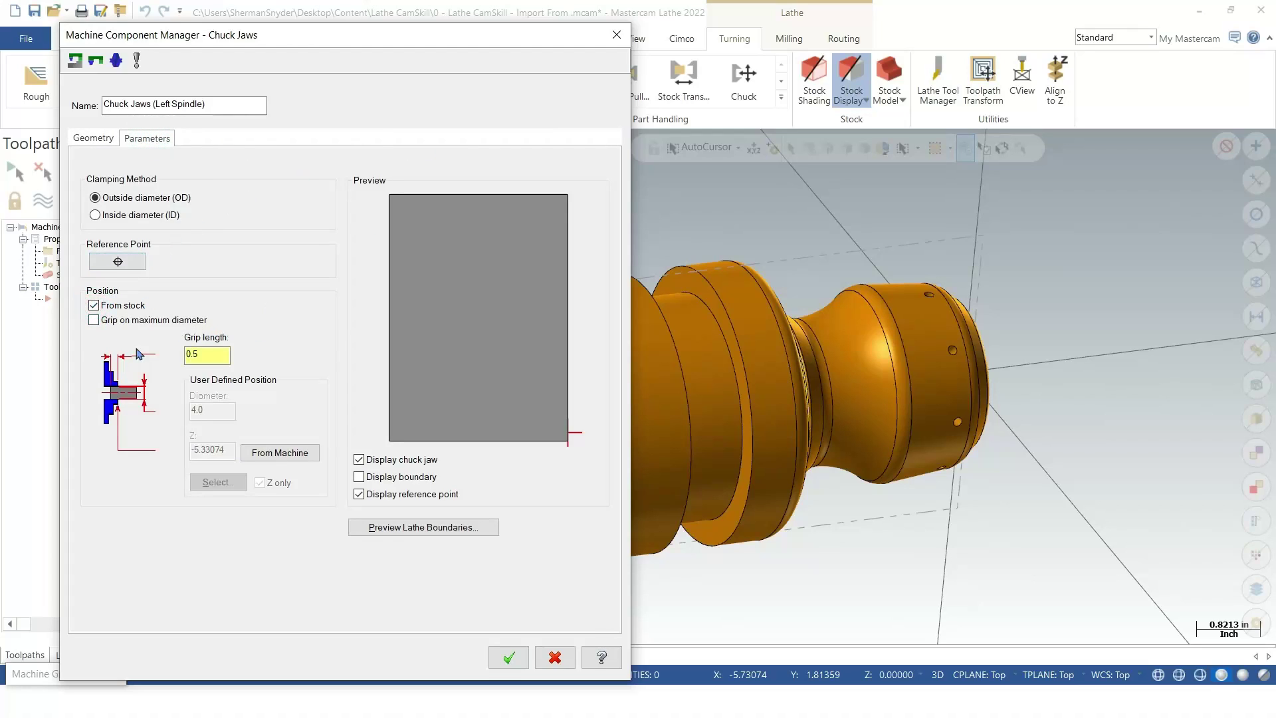
{"action": "middle_click_drag", "start_coordinate": [502, 427], "coordinate": [557, 402]}
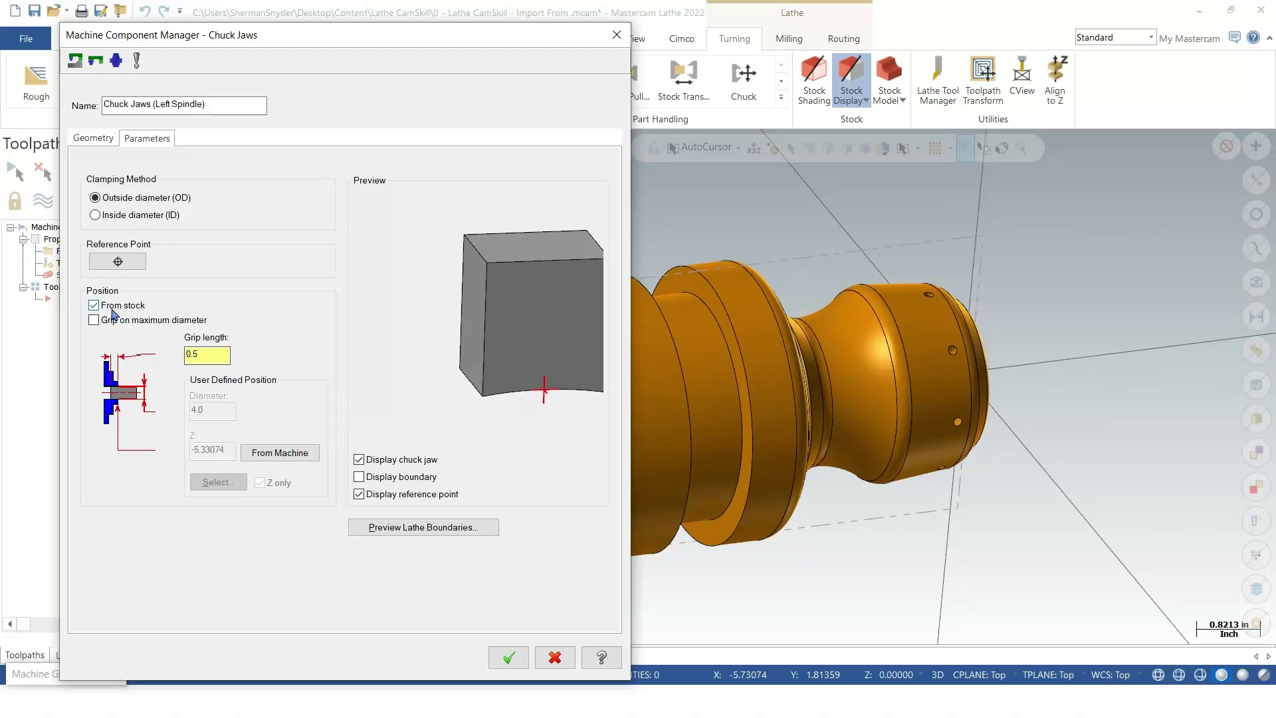
{"action": "double_click", "coordinate": [208, 357]}
{"action": "left_click", "coordinate": [449, 527]}
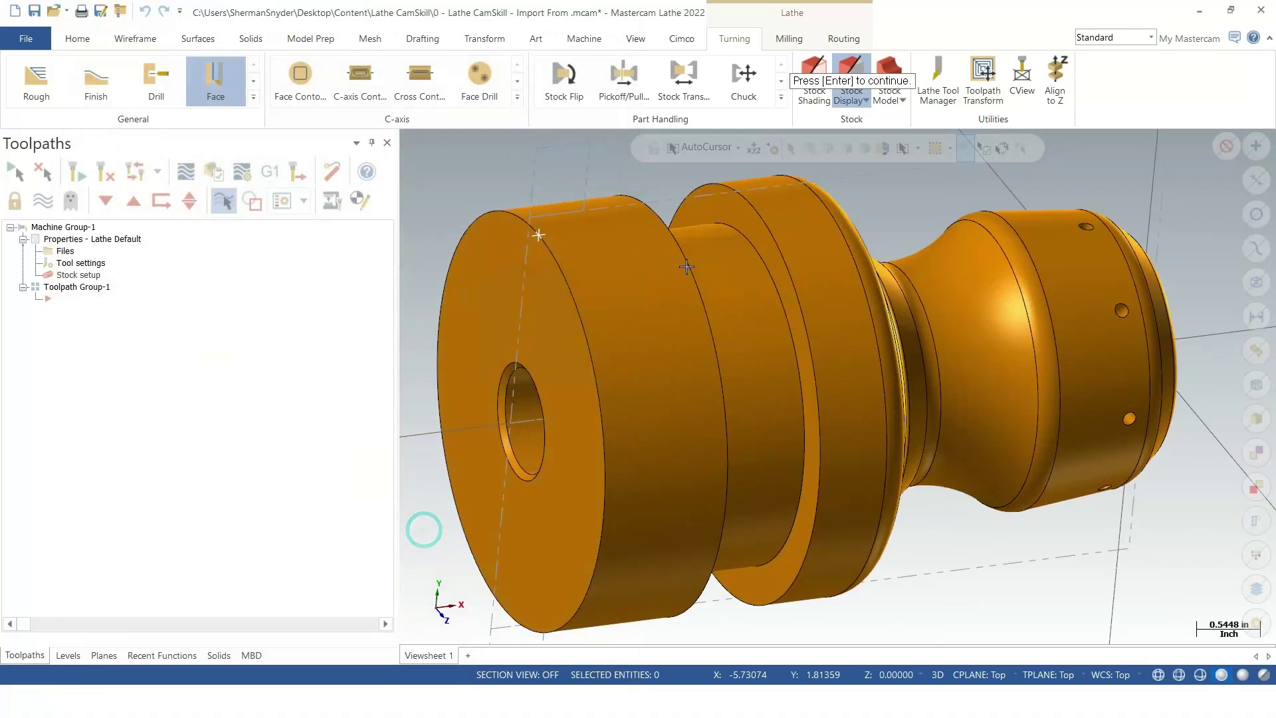
{"action": "right_click", "coordinate": [451, 189]}
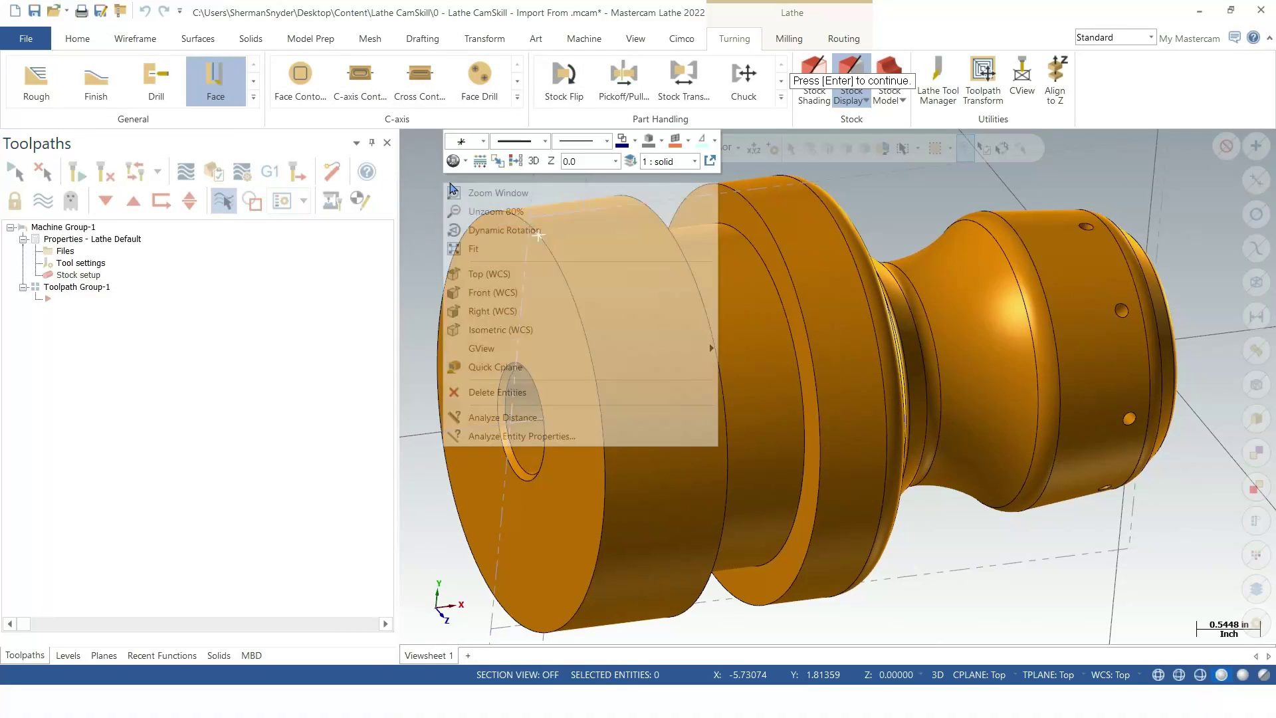
{"action": "left_click", "coordinate": [520, 283]}
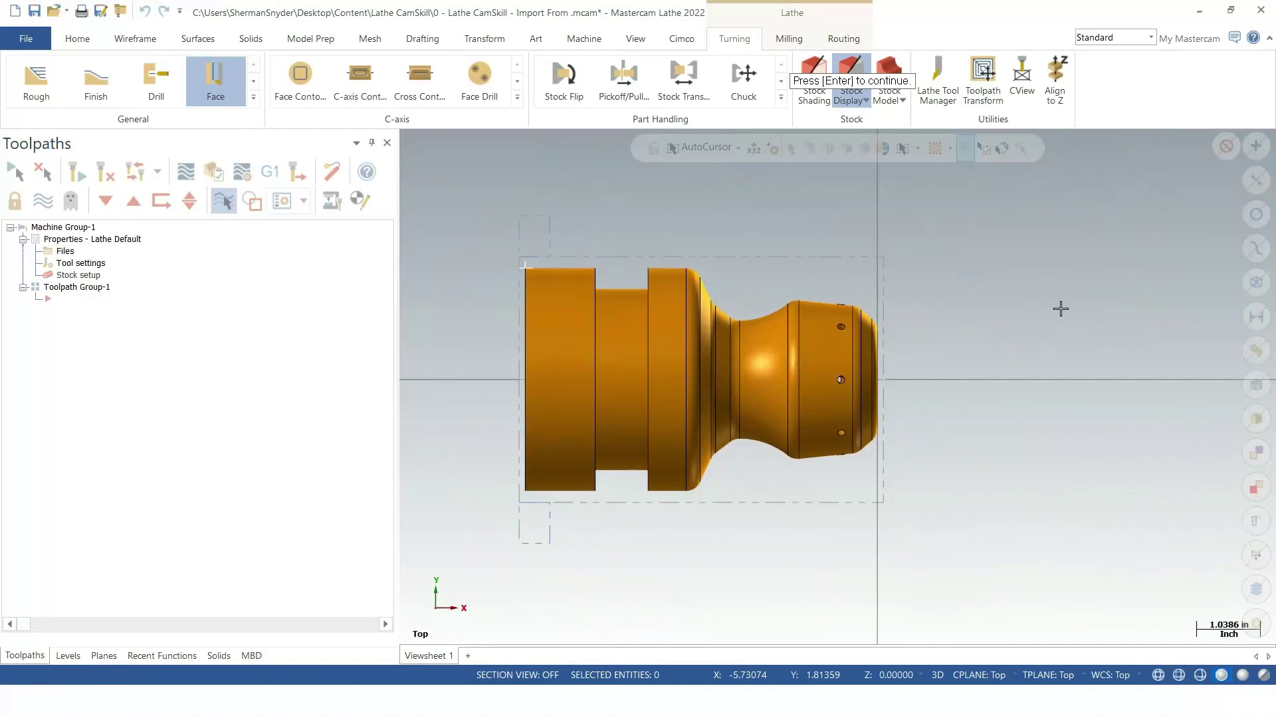
{"action": "key", "text": "Return"}
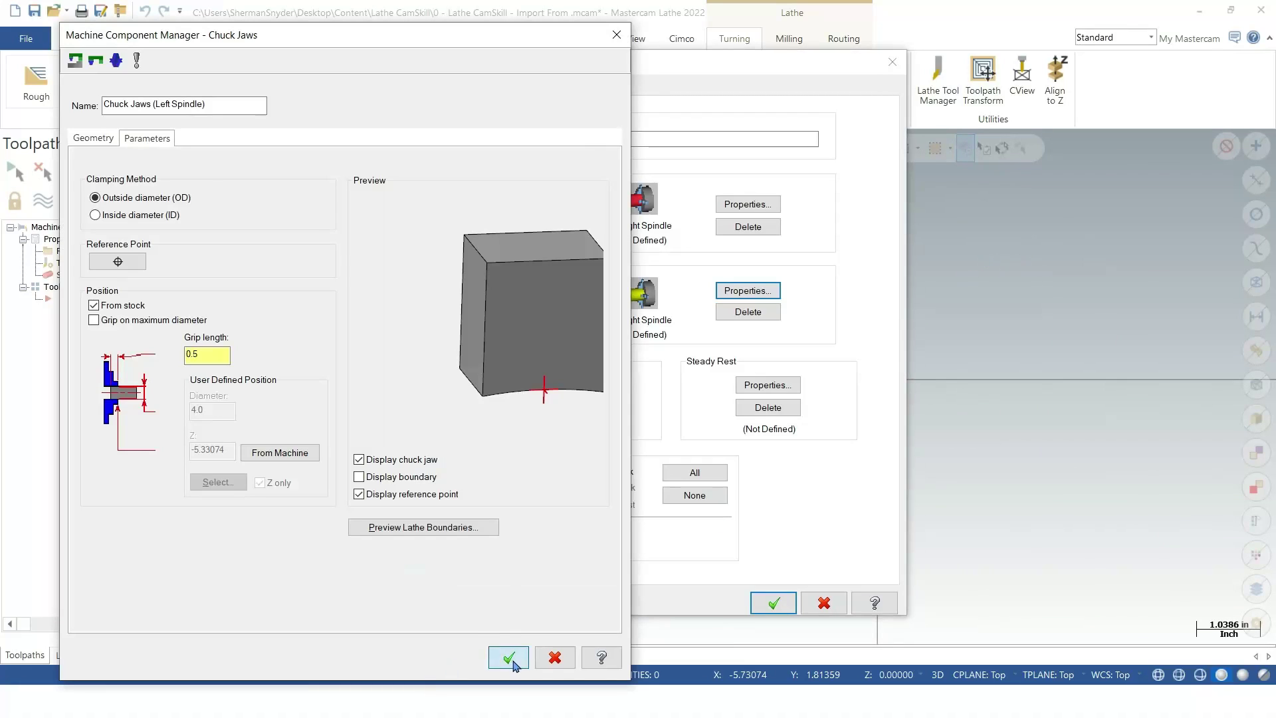
Define the tailstock center with 1.25 diameter/length, 60° point angle and position 12
{"action": "left_click", "coordinate": [508, 657]}
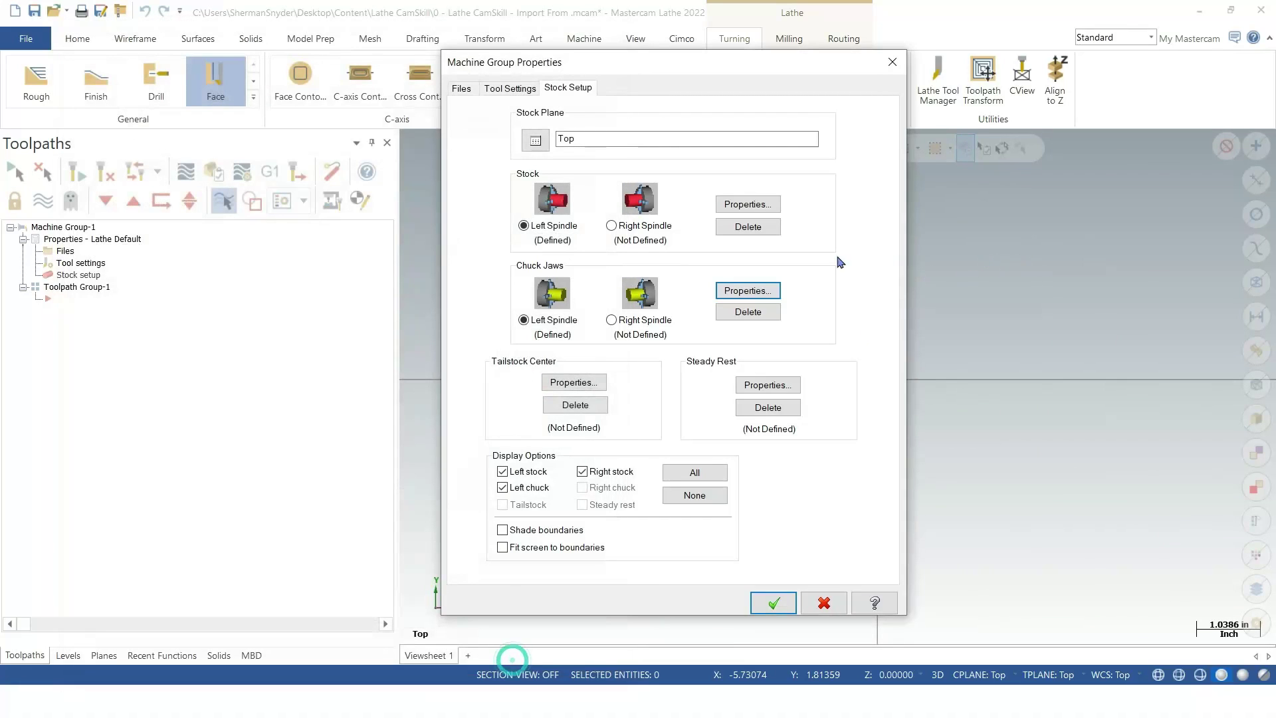
{"action": "left_click", "coordinate": [550, 383]}
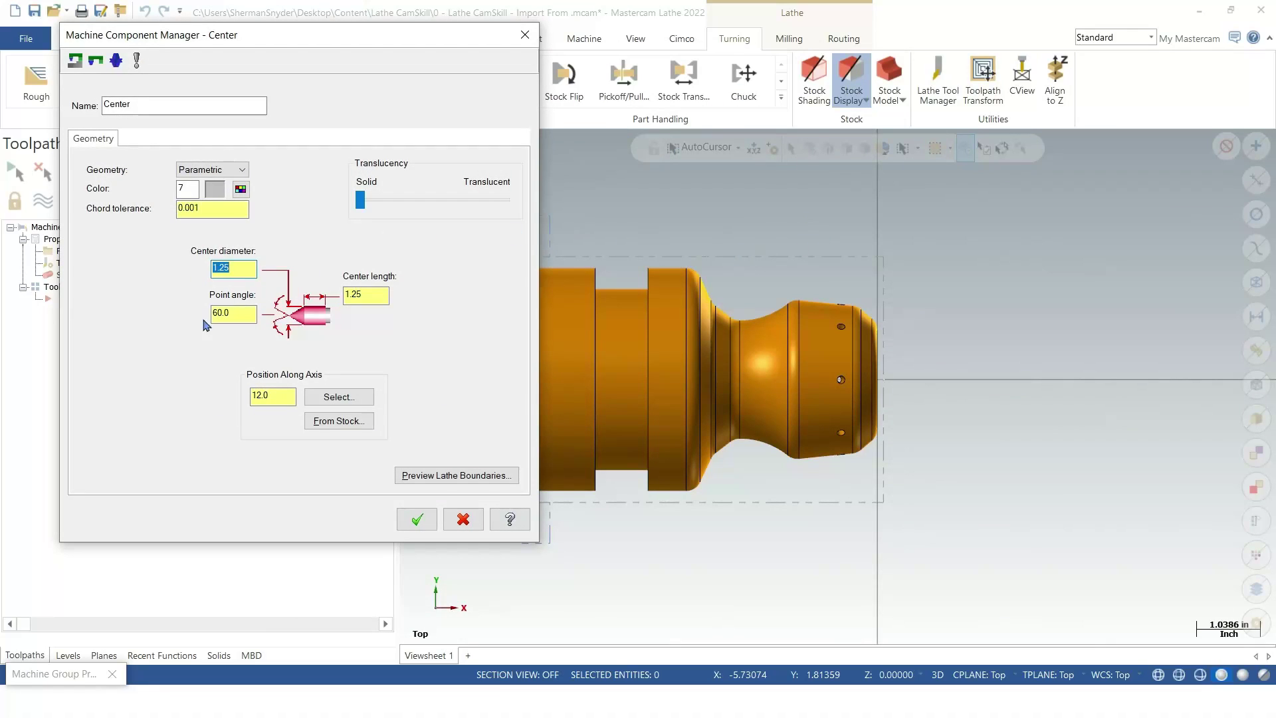
{"action": "left_click", "coordinate": [245, 272]}
{"action": "double_click", "coordinate": [246, 271]}
{"action": "double_click", "coordinate": [377, 295]}
{"action": "double_click", "coordinate": [229, 314]}
{"action": "double_click", "coordinate": [263, 395]}
{"action": "left_click", "coordinate": [459, 475]}
{"action": "scroll", "coordinate": [479, 381], "scroll_direction": "down", "scroll_amount": 1}
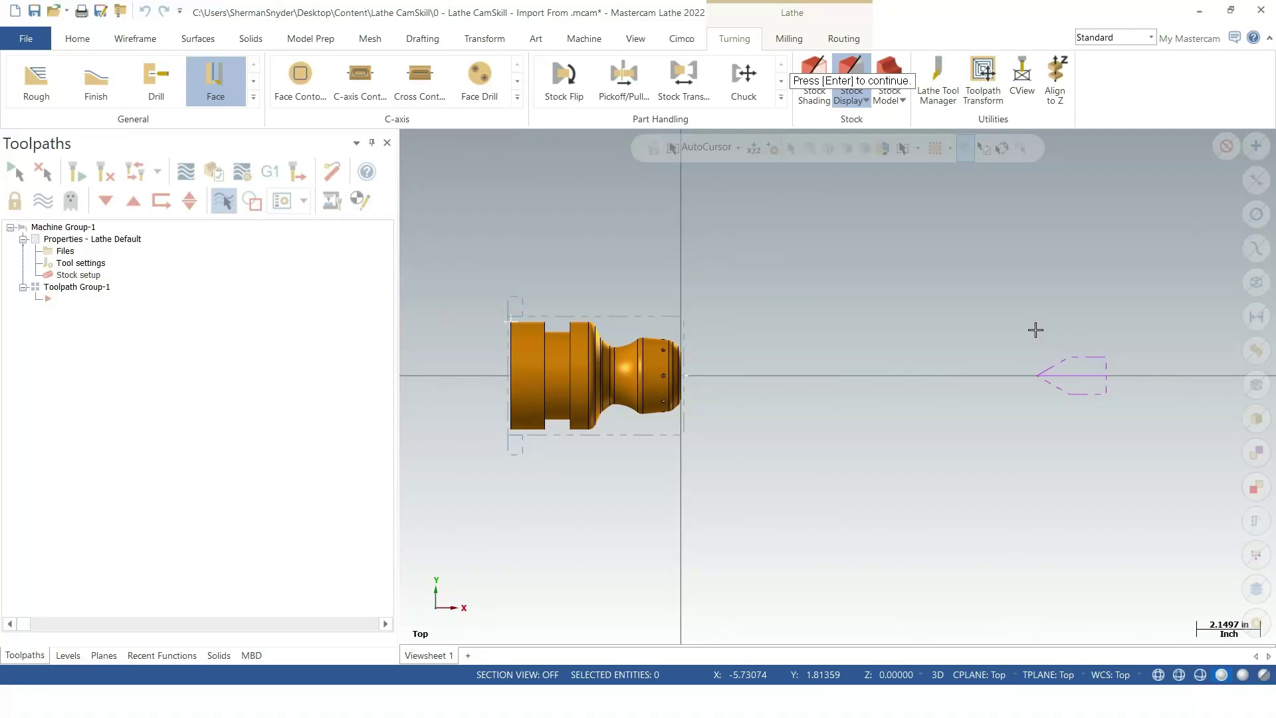
{"action": "key", "text": "Return"}
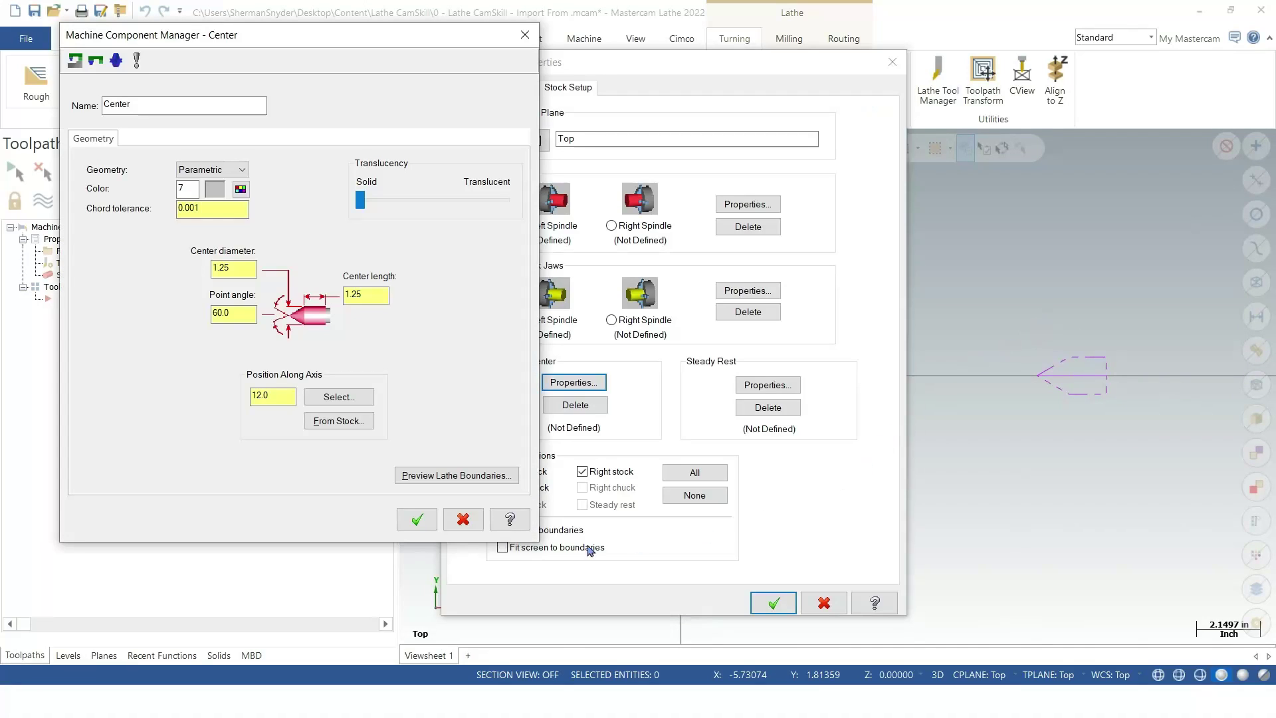
{"action": "left_click", "coordinate": [417, 519]}
Close the machine group properties and save the part to the Desktop, replacing the existing file
{"action": "left_click", "coordinate": [771, 602]}
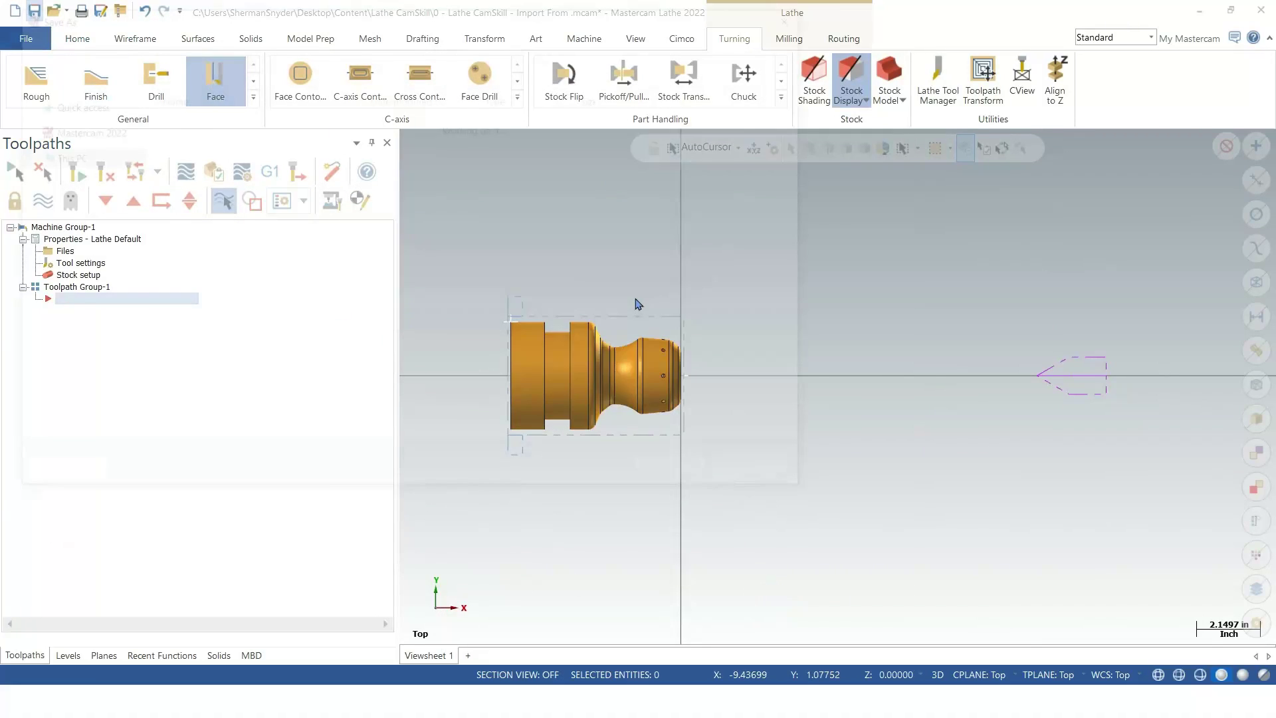
{"action": "key", "text": "ctrl+s"}
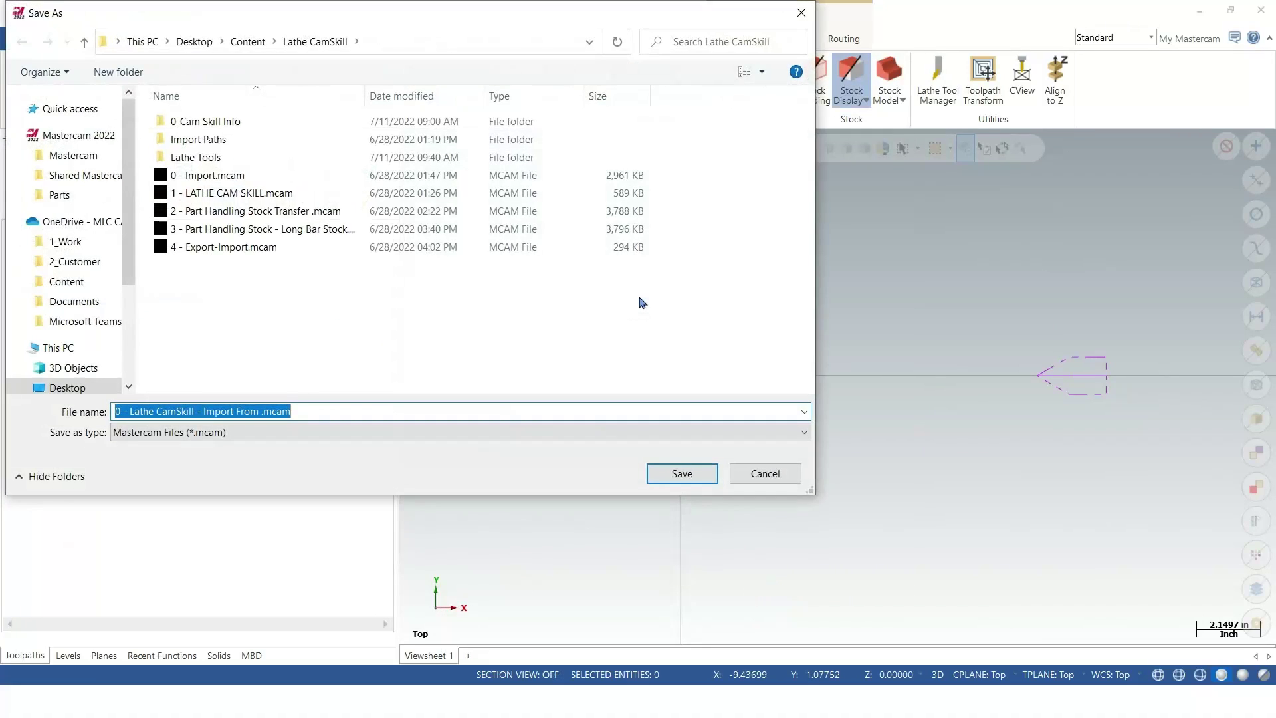
{"action": "left_click", "coordinate": [66, 388]}
{"action": "left_click", "coordinate": [257, 193]}
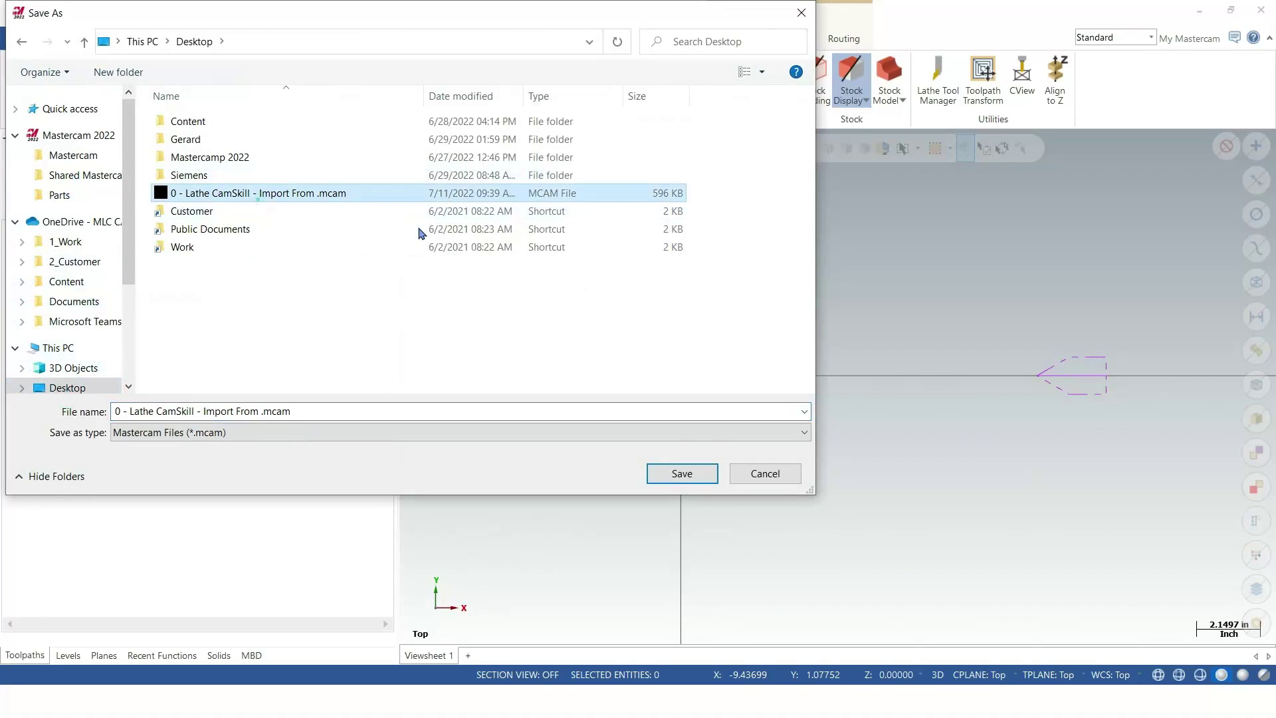
{"action": "left_click", "coordinate": [680, 473]}
{"action": "left_click", "coordinate": [673, 353]}
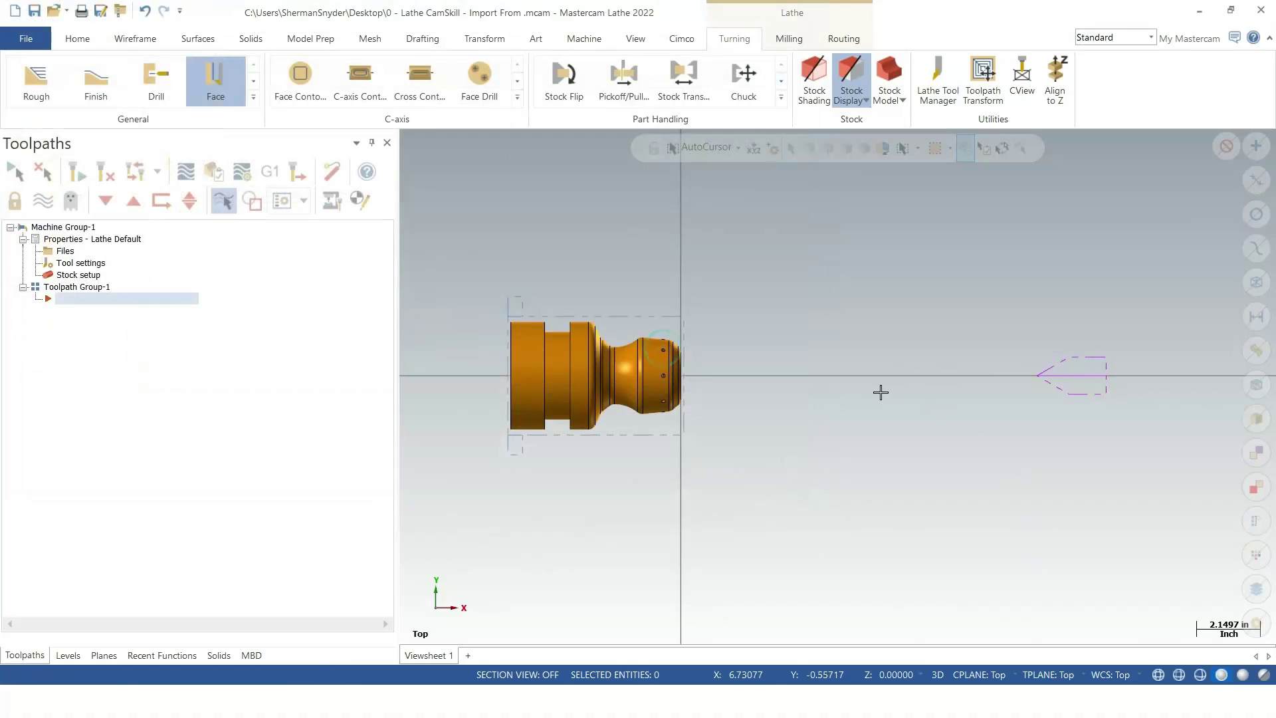
Load Lathe Tools.TOOLDB from Desktop > Content > Lathe CamSkill > Lathe Tools as the tool library
{"action": "left_click", "coordinate": [938, 74]}
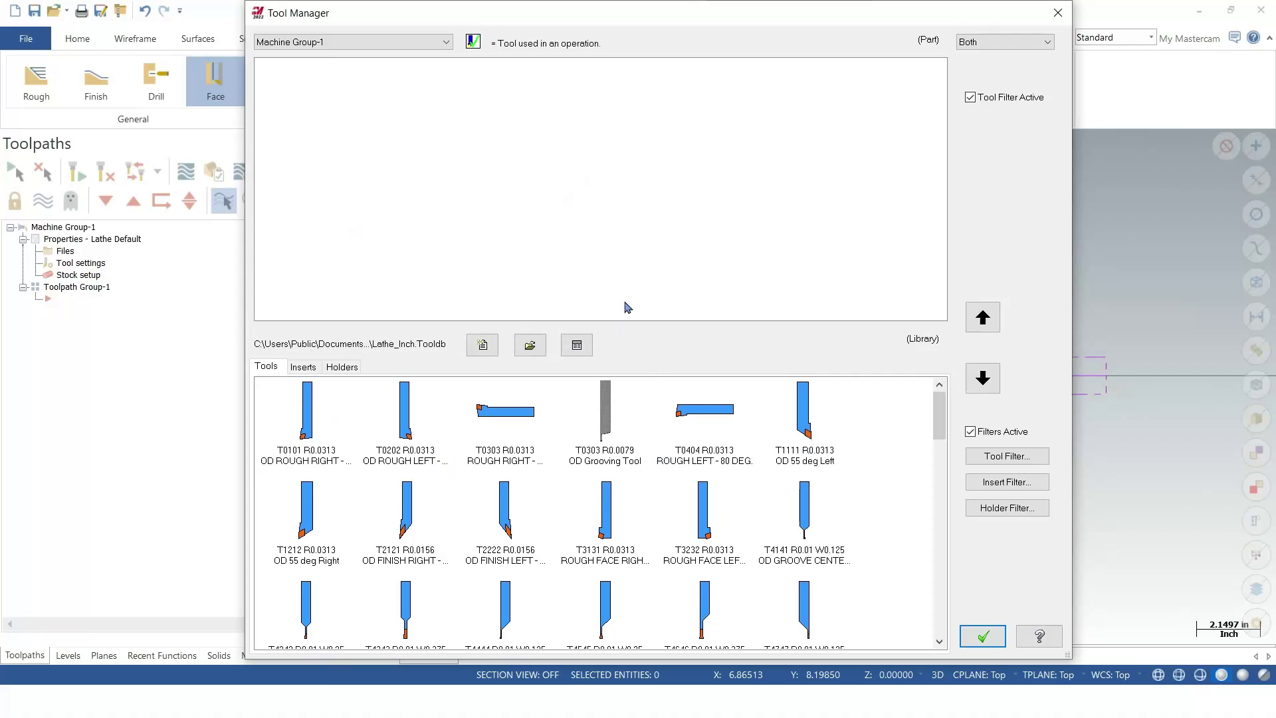
{"action": "left_click", "coordinate": [531, 345]}
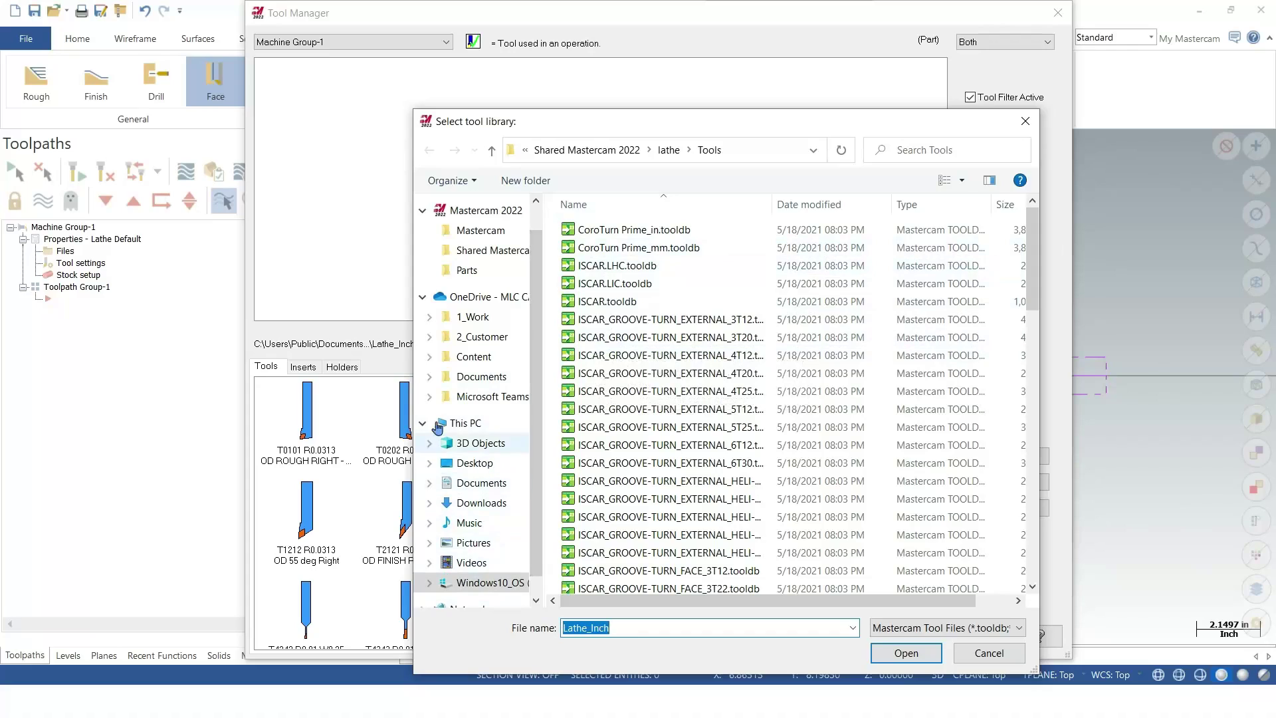
{"action": "left_click", "coordinate": [477, 464]}
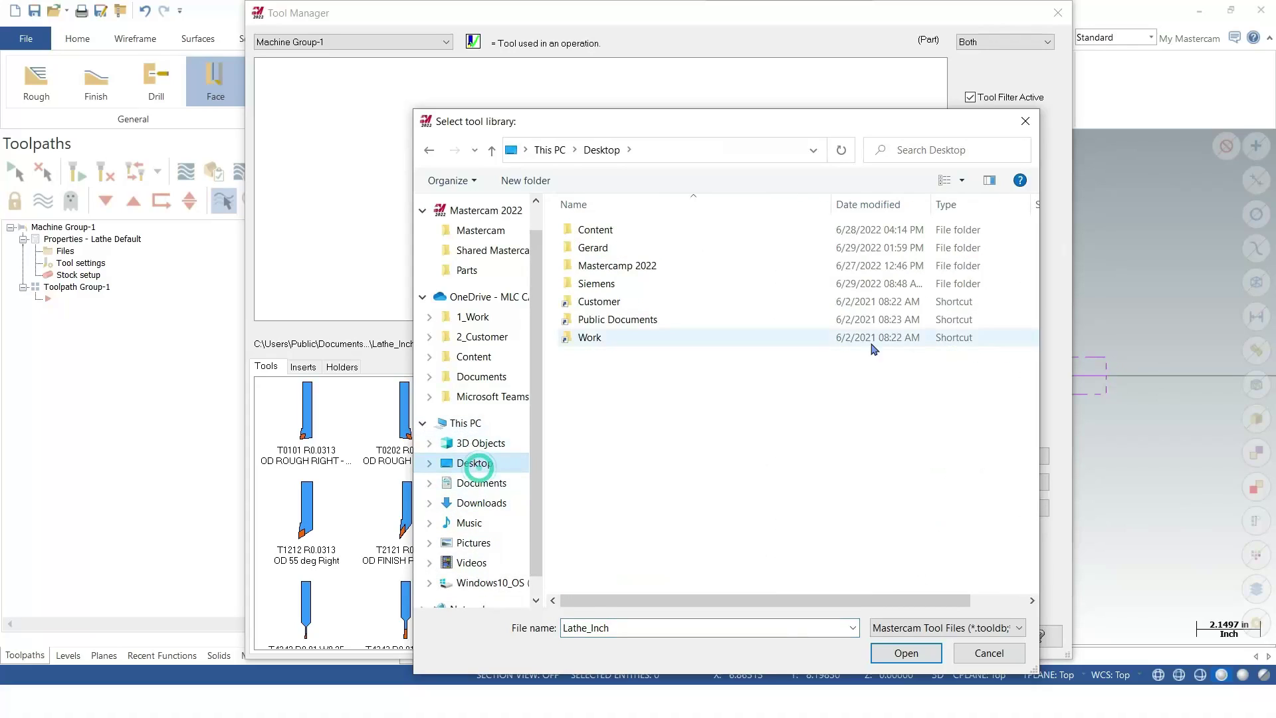
{"action": "double_click", "coordinate": [618, 233]}
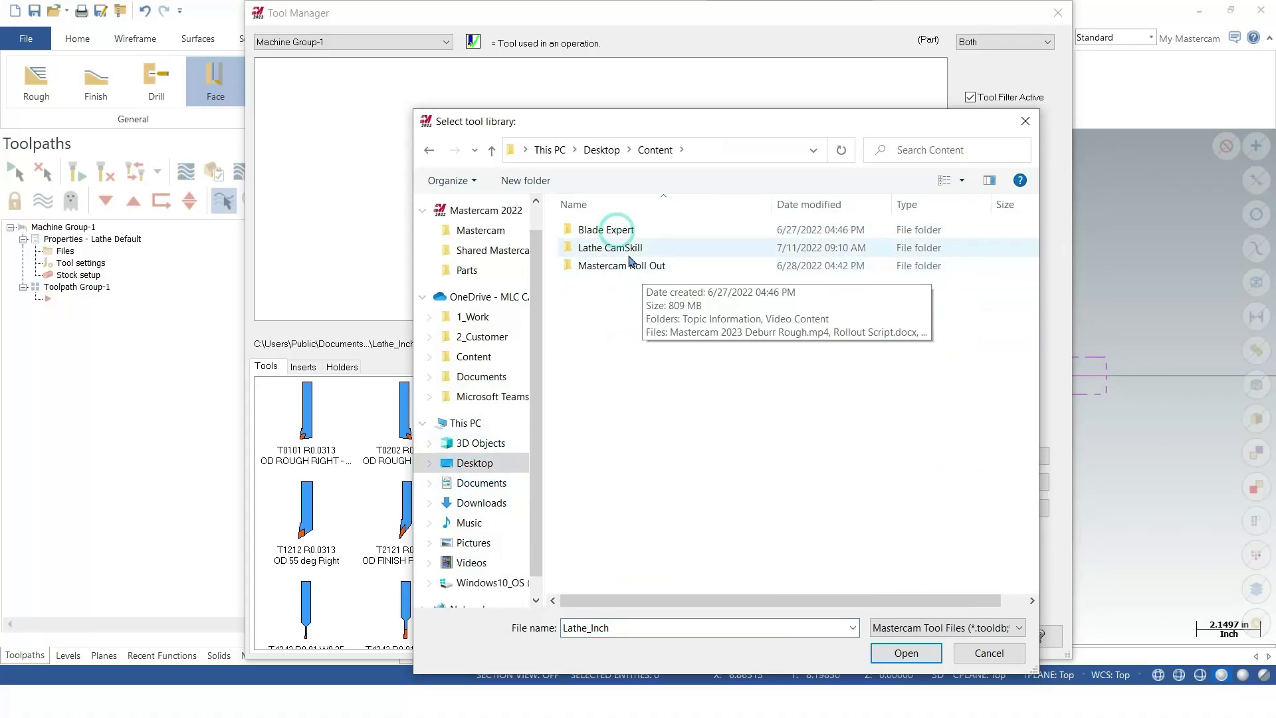
{"action": "double_click", "coordinate": [627, 251]}
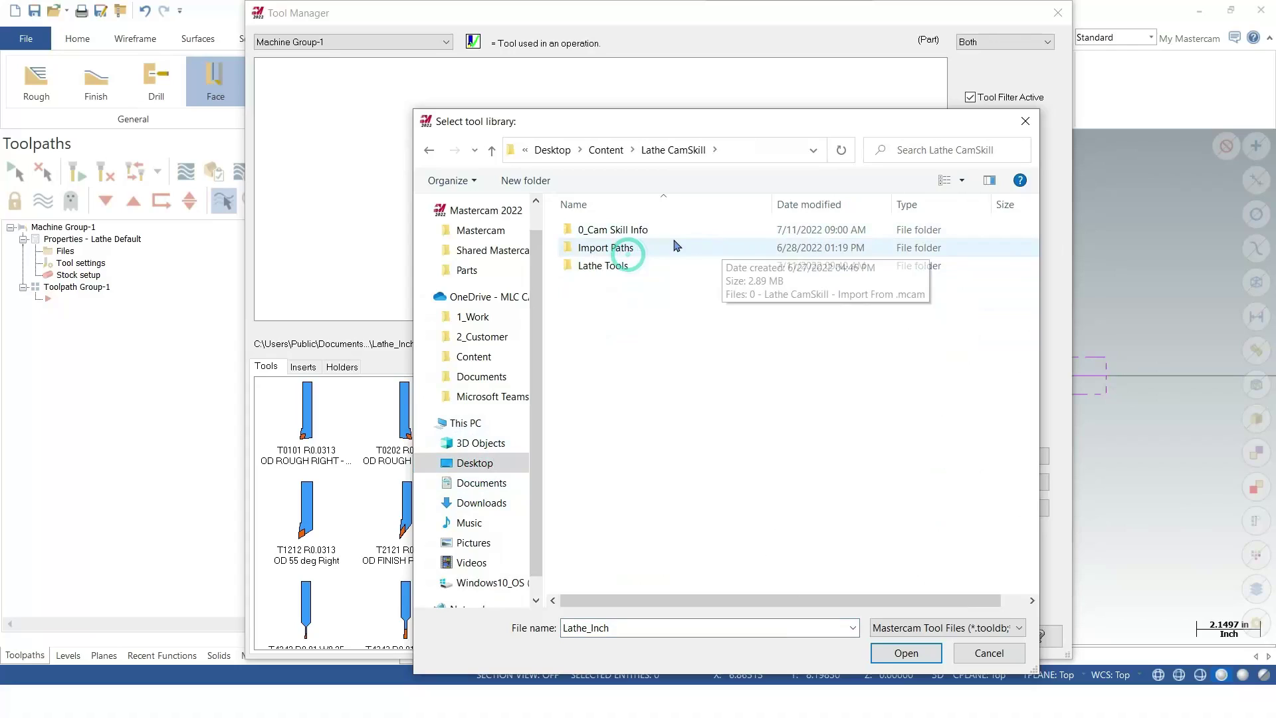
{"action": "double_click", "coordinate": [607, 267]}
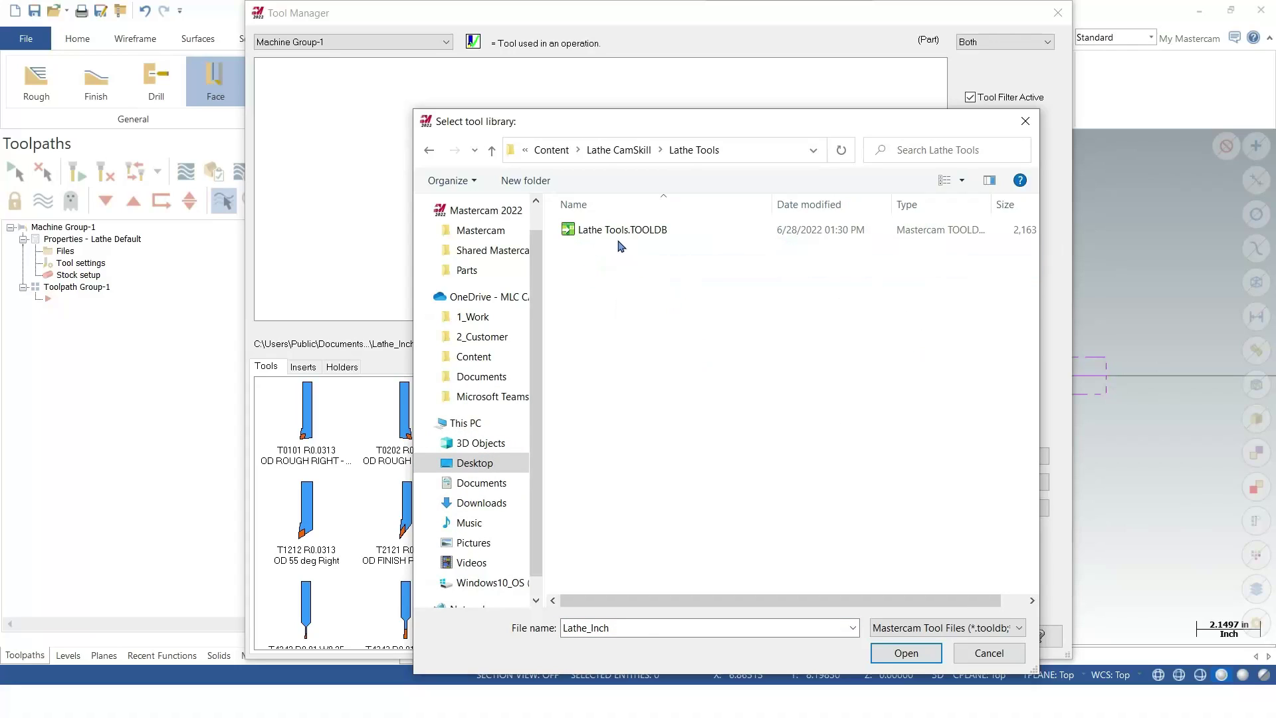
{"action": "left_click", "coordinate": [616, 233]}
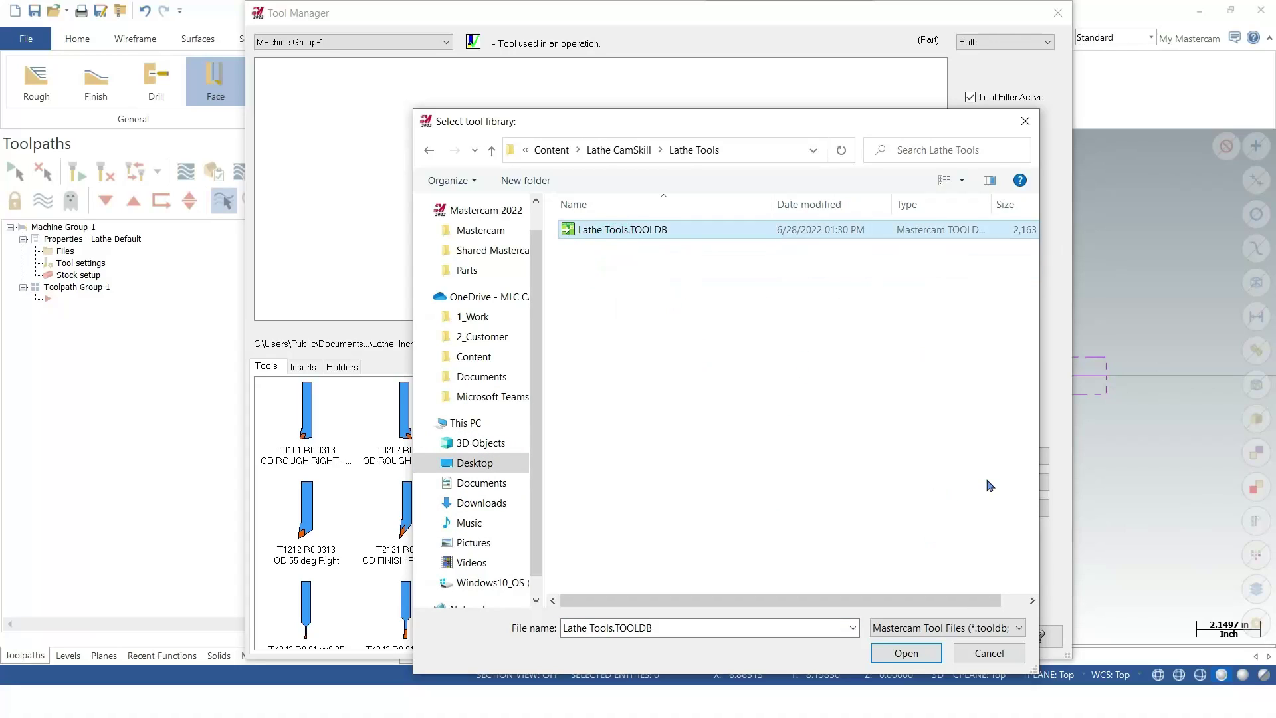
{"action": "left_click", "coordinate": [906, 653]}
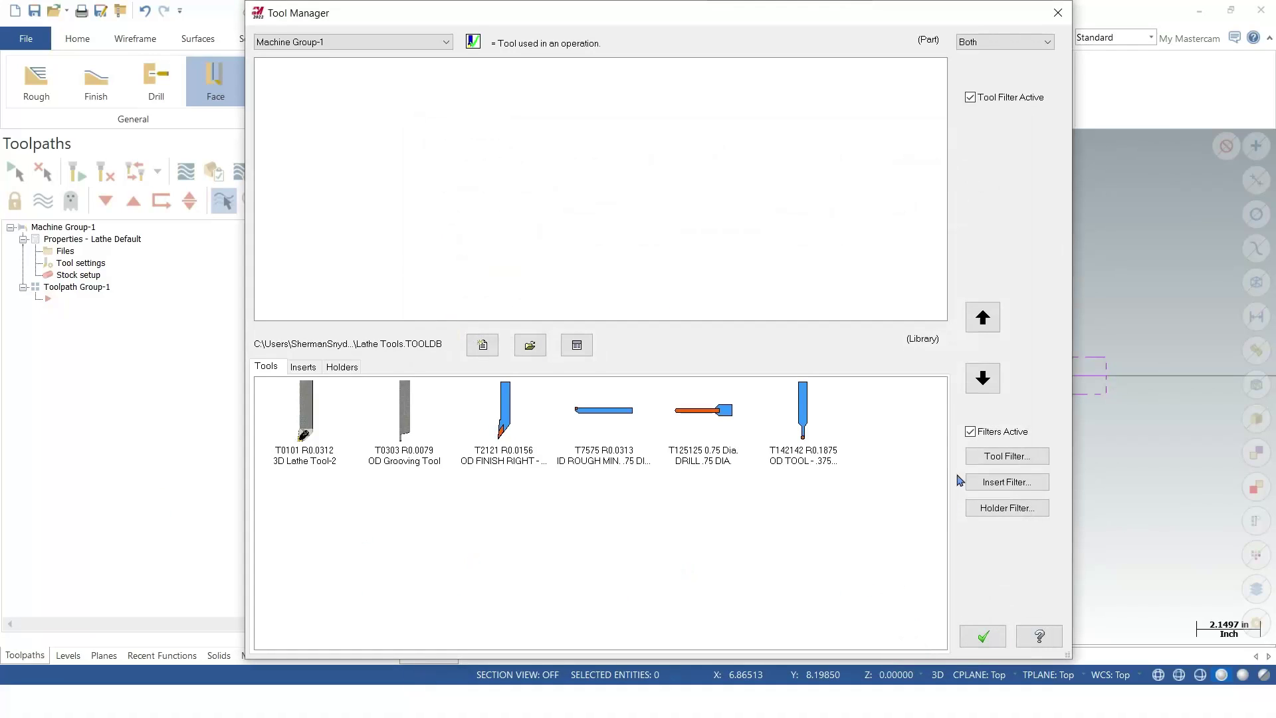
Turn off library filters and copy all six library tools into the machine group
{"action": "left_click", "coordinate": [971, 432]}
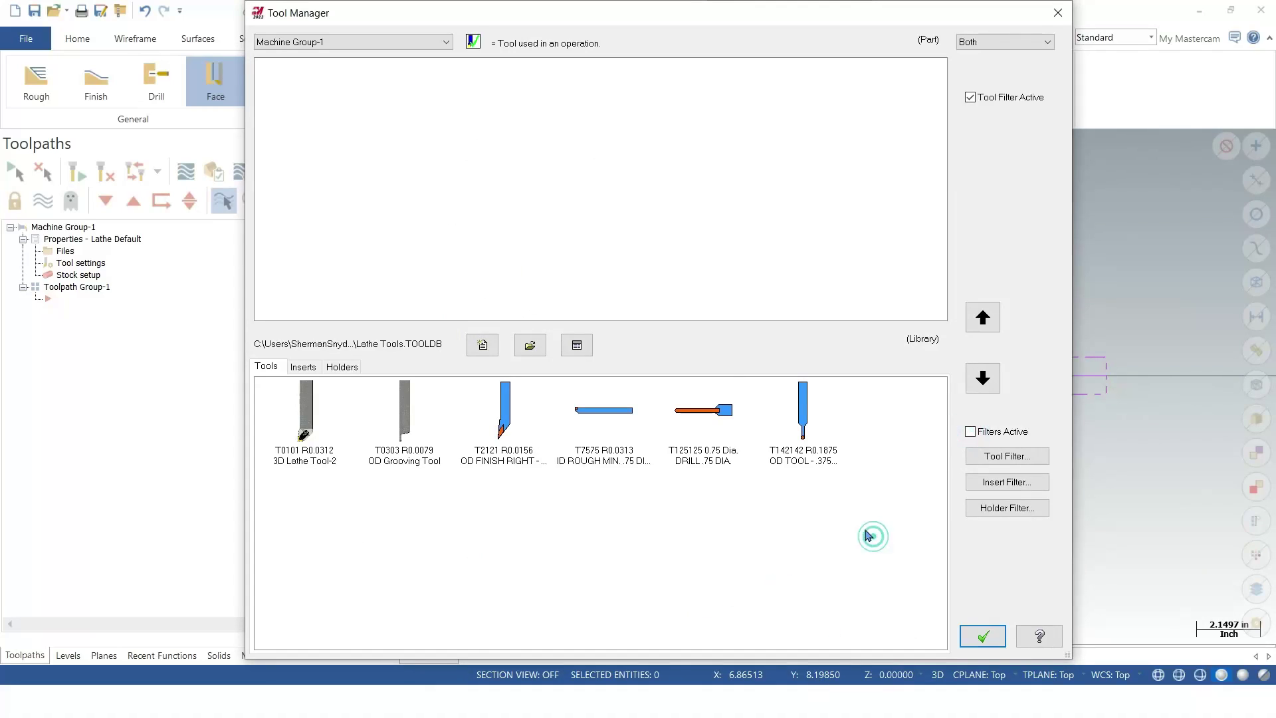
{"action": "left_click_drag", "start_coordinate": [867, 568], "coordinate": [330, 484]}
{"action": "left_click", "coordinate": [873, 597]}
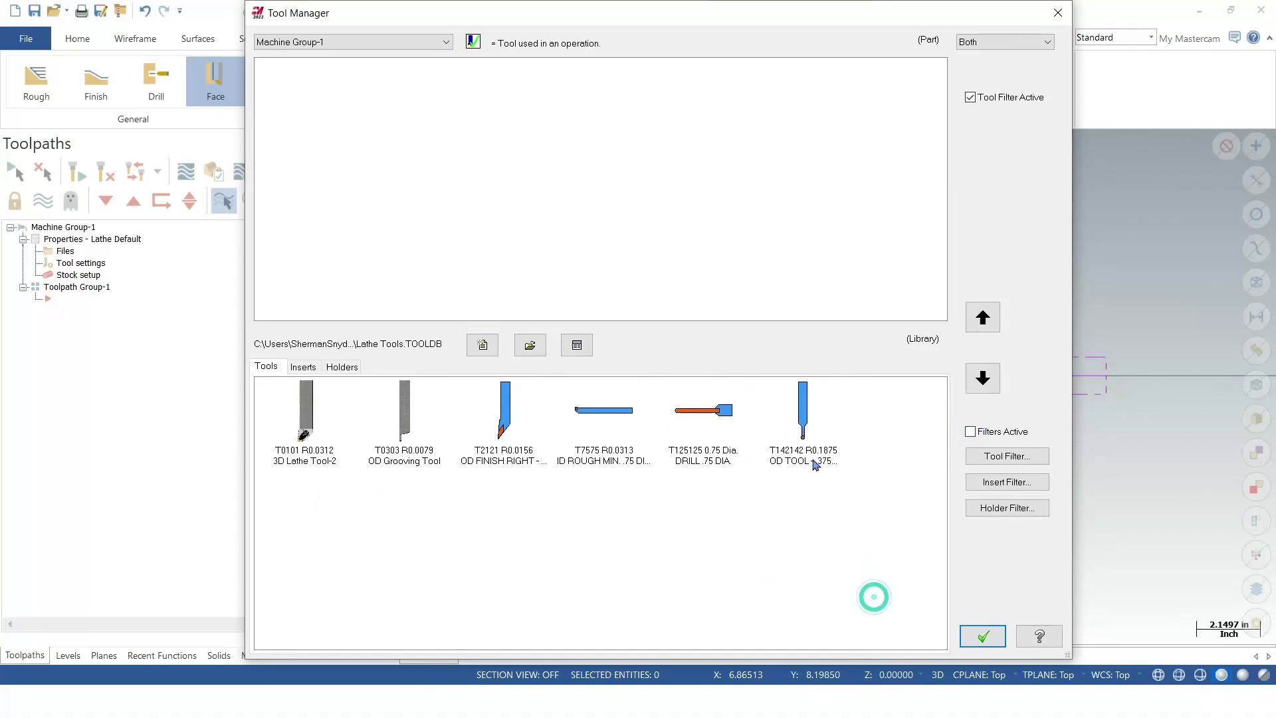
{"action": "left_click_drag", "start_coordinate": [905, 597], "coordinate": [312, 525]}
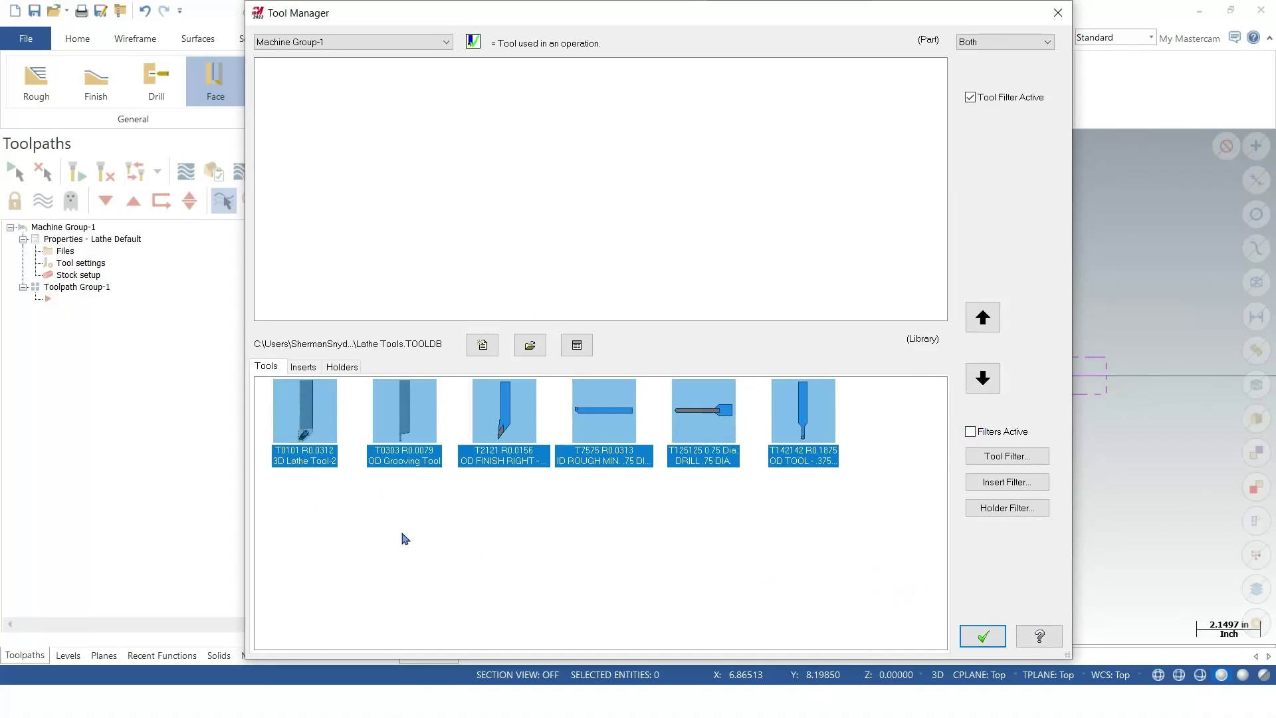
{"action": "left_click_drag", "start_coordinate": [304, 426], "coordinate": [347, 136]}
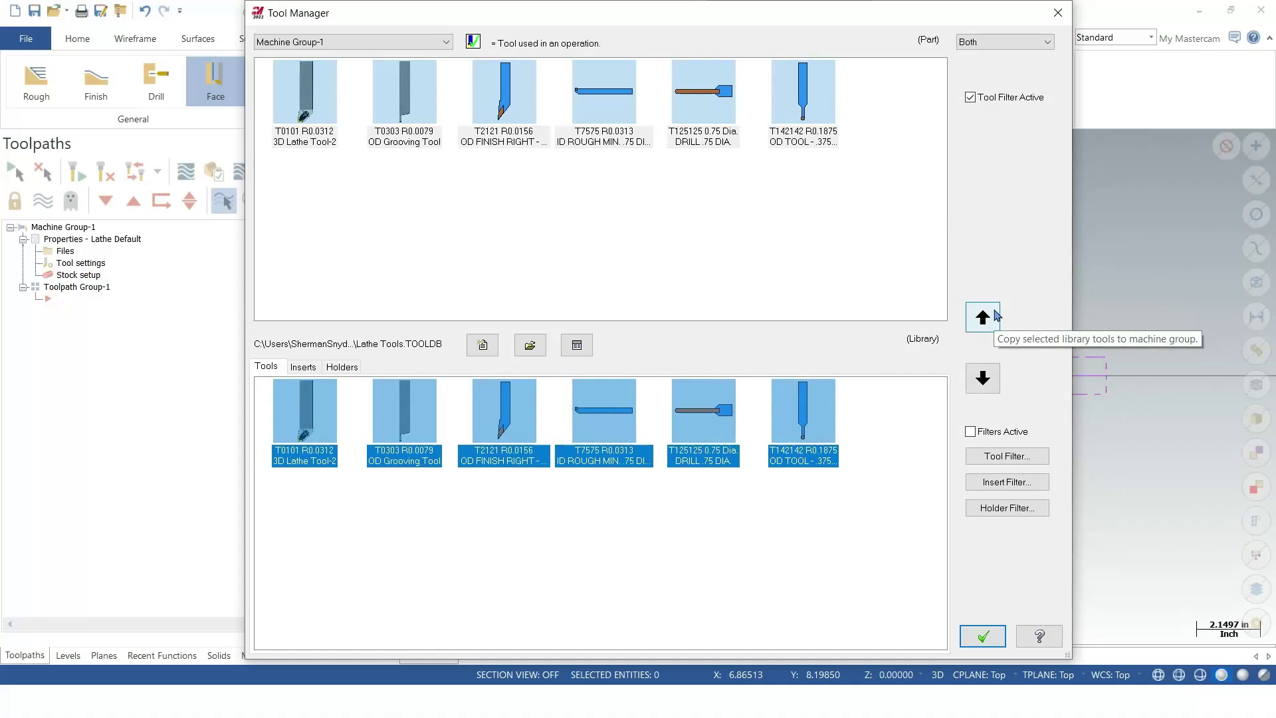
{"action": "left_click", "coordinate": [316, 566]}
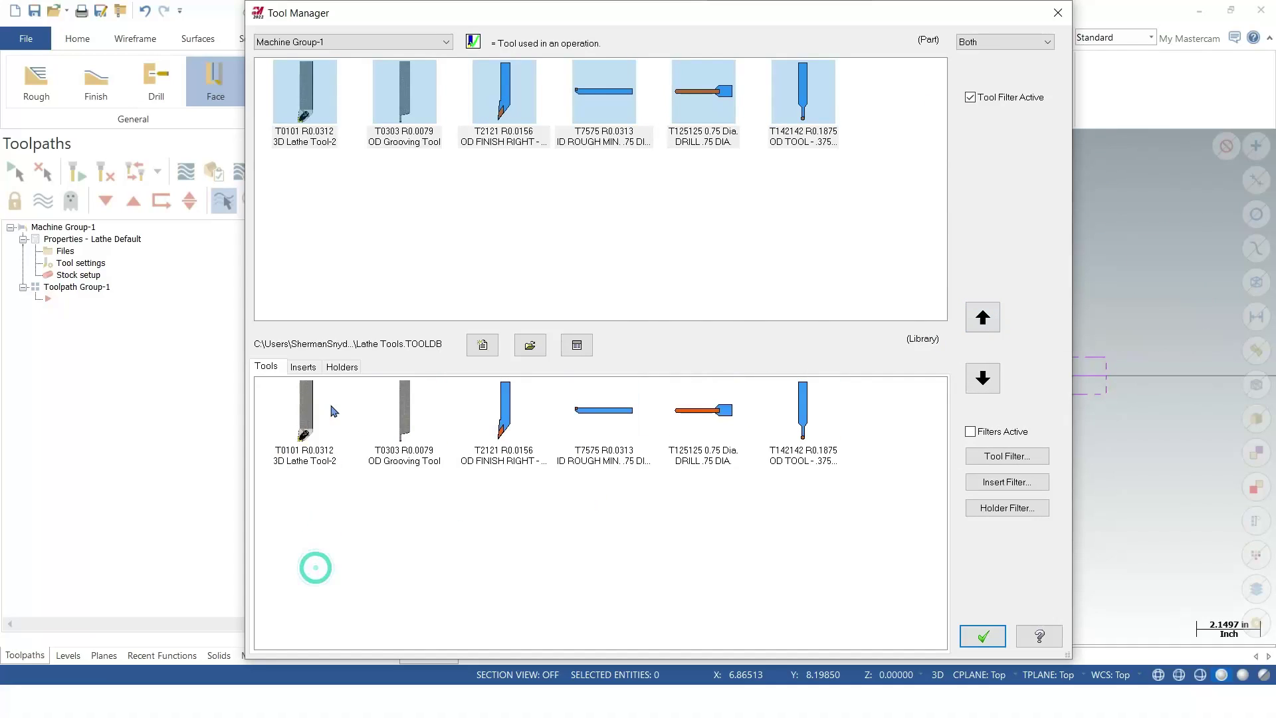
Deselect the machine group tools, then drag T0101 toward the library list
{"action": "left_click", "coordinate": [568, 529]}
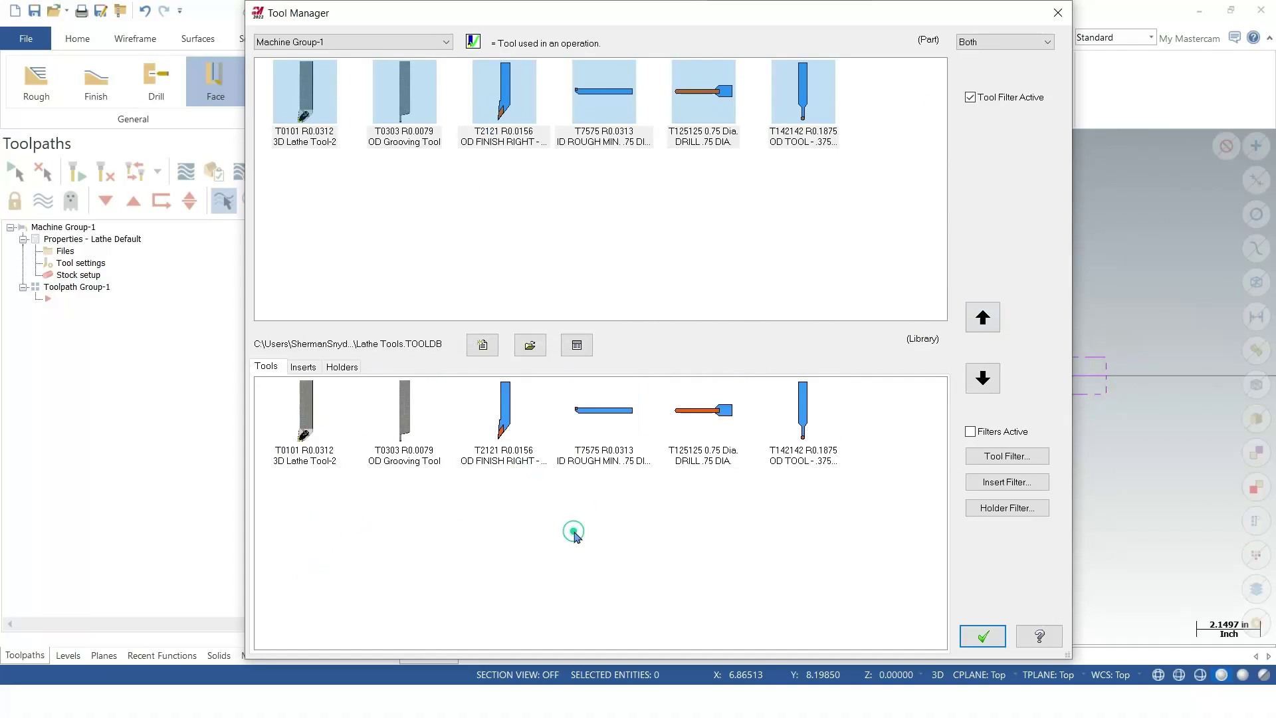
{"action": "left_click", "coordinate": [742, 201]}
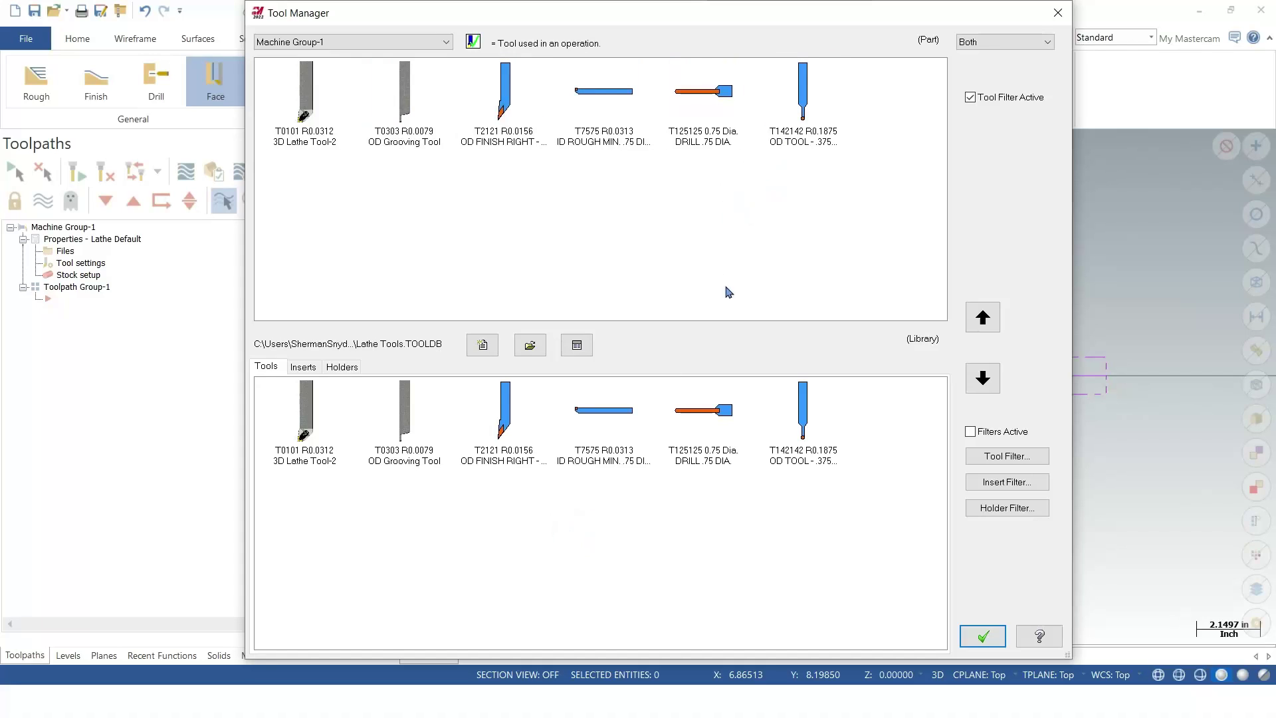
{"action": "right_click", "coordinate": [531, 219]}
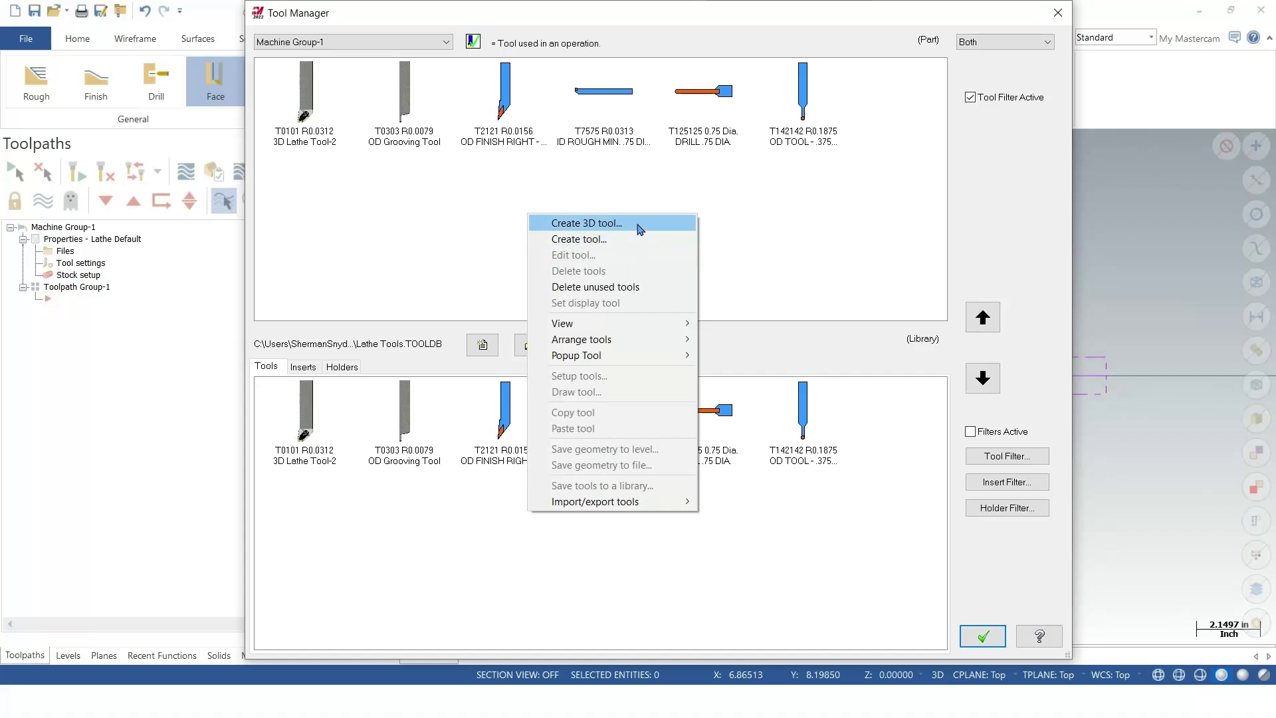
{"action": "left_click", "coordinate": [870, 226]}
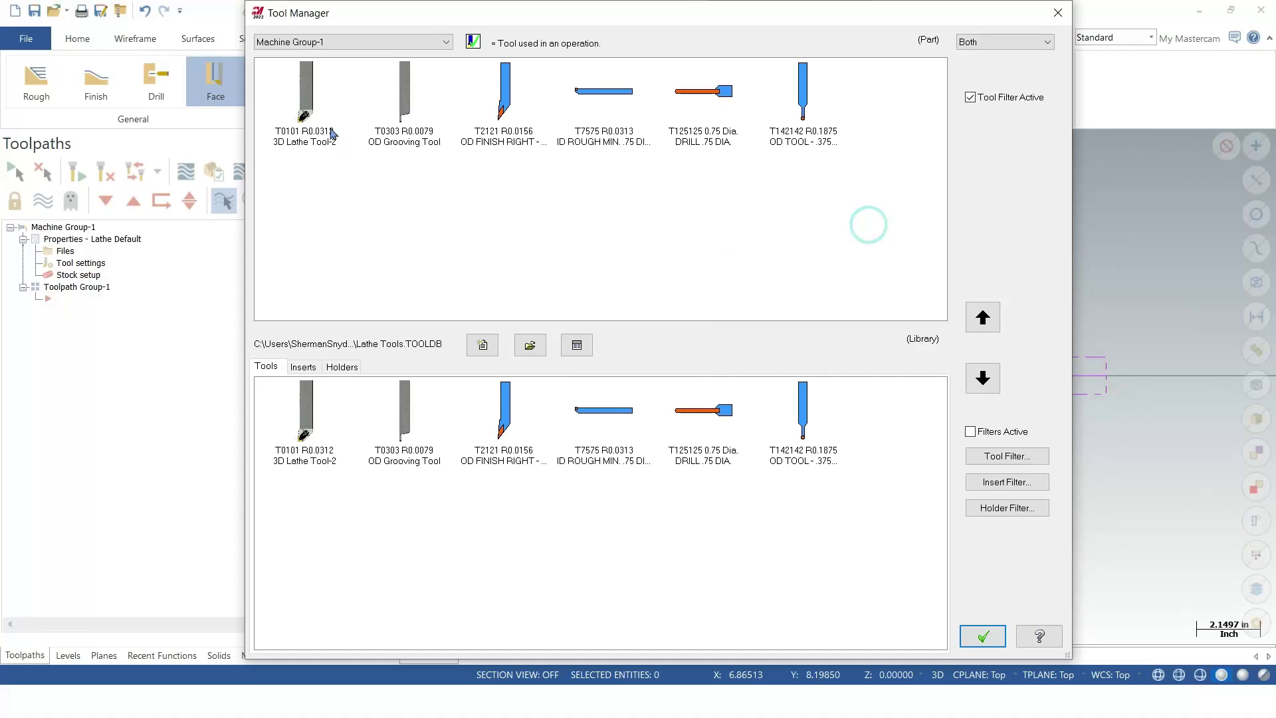
{"action": "left_click", "coordinate": [321, 102]}
{"action": "left_click_drag", "start_coordinate": [321, 102], "coordinate": [505, 223]}
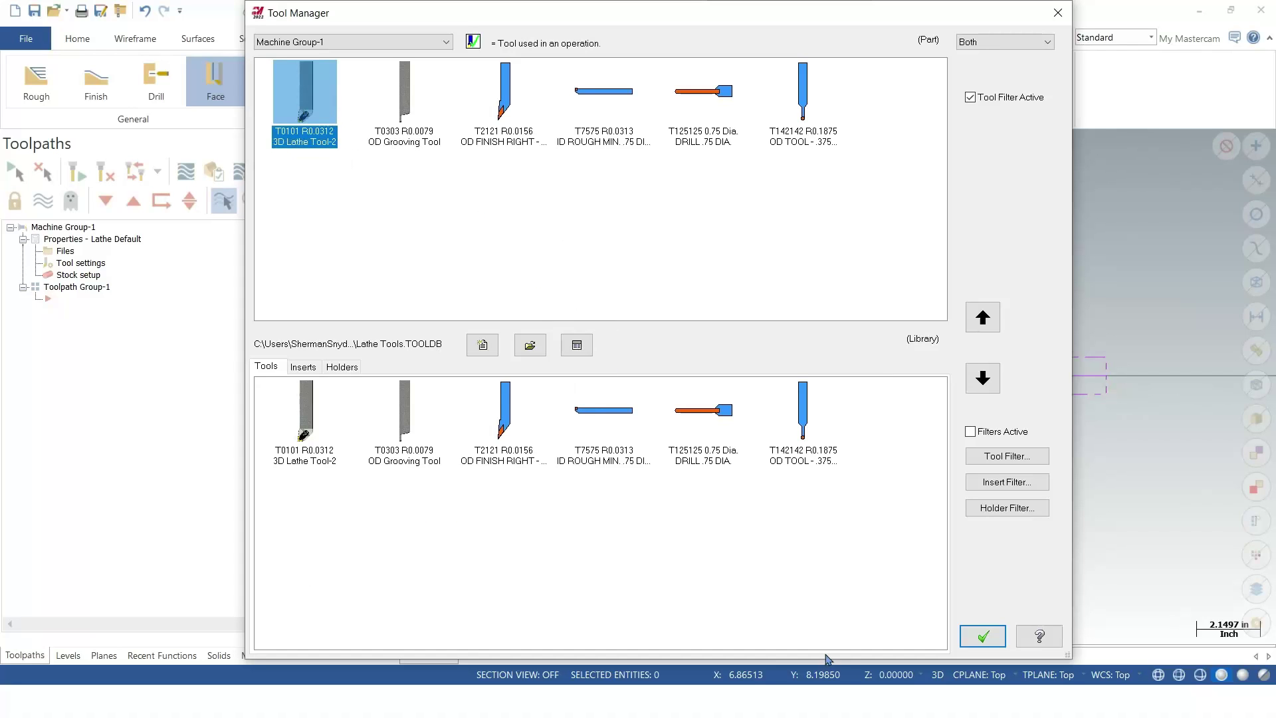